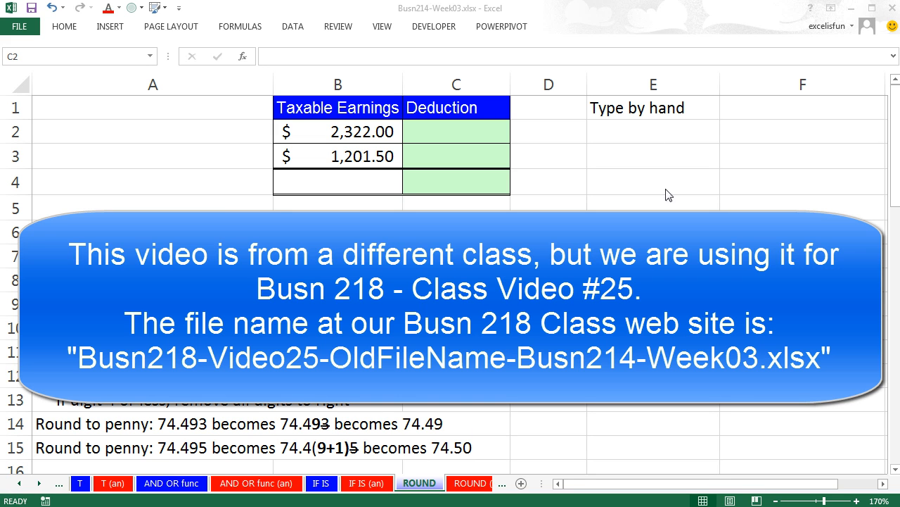
Step: Compute deductions in C2:C3 as earnings times the absolute 6.20% rate in $C$7
click(434, 10)
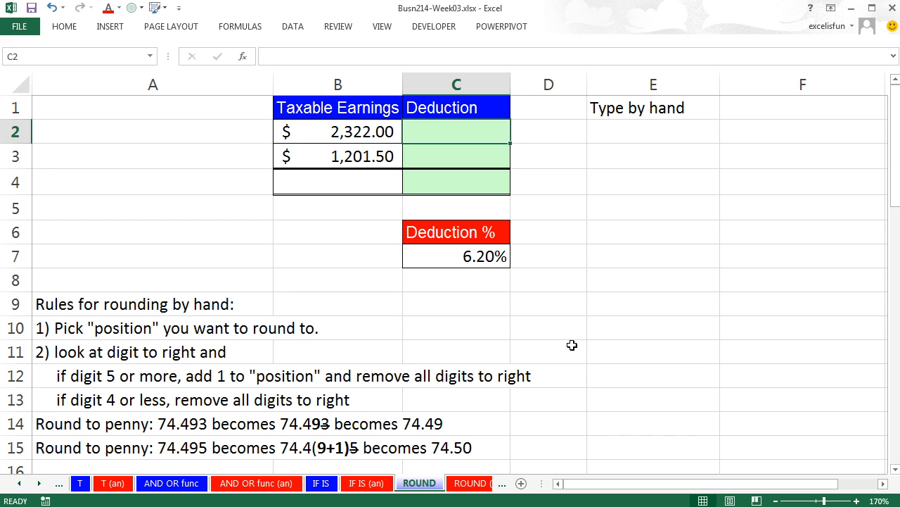
click(632, 287)
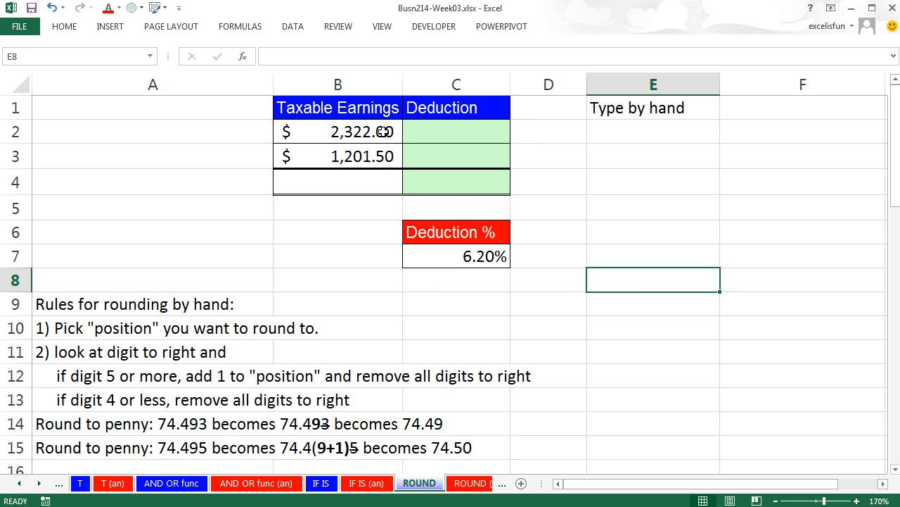
click(456, 134)
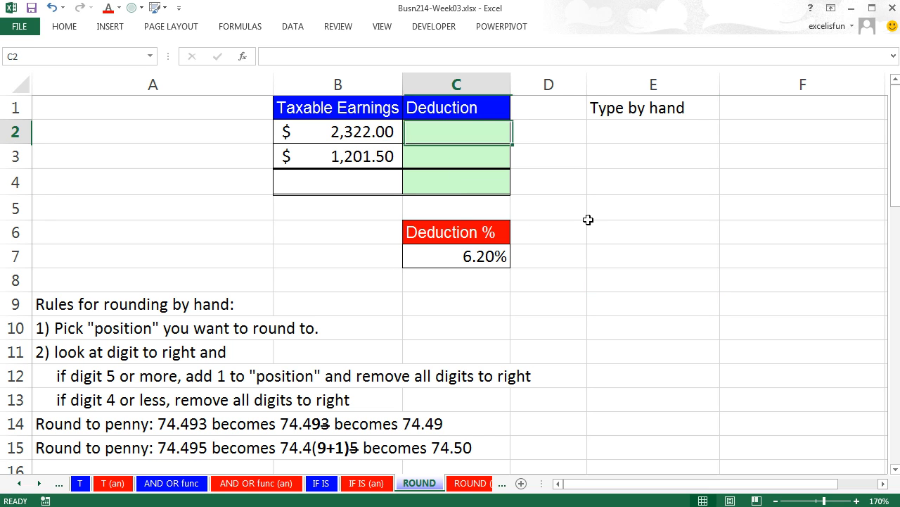
text(=)
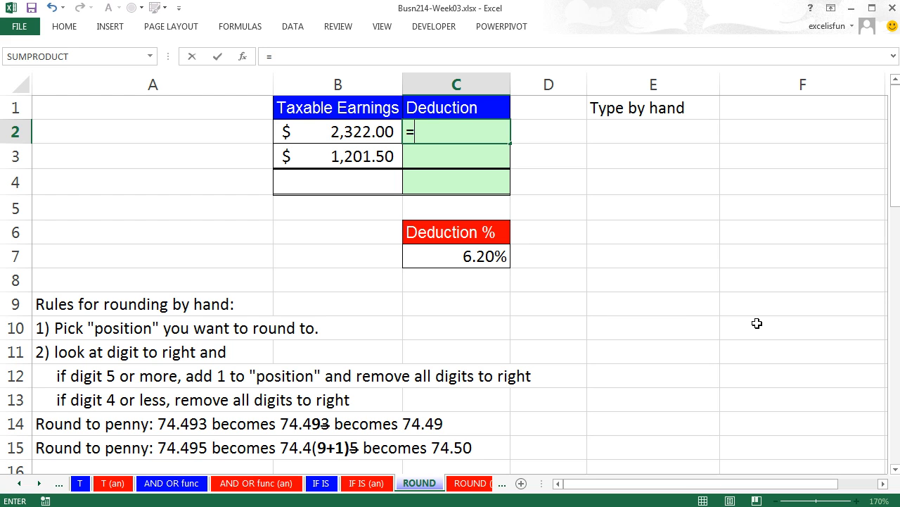
key(Left)
text(*)
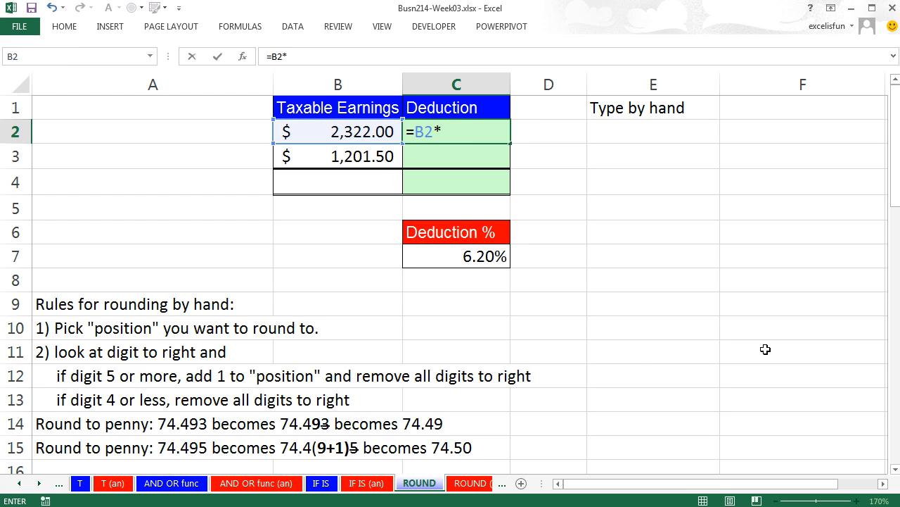
click(473, 255)
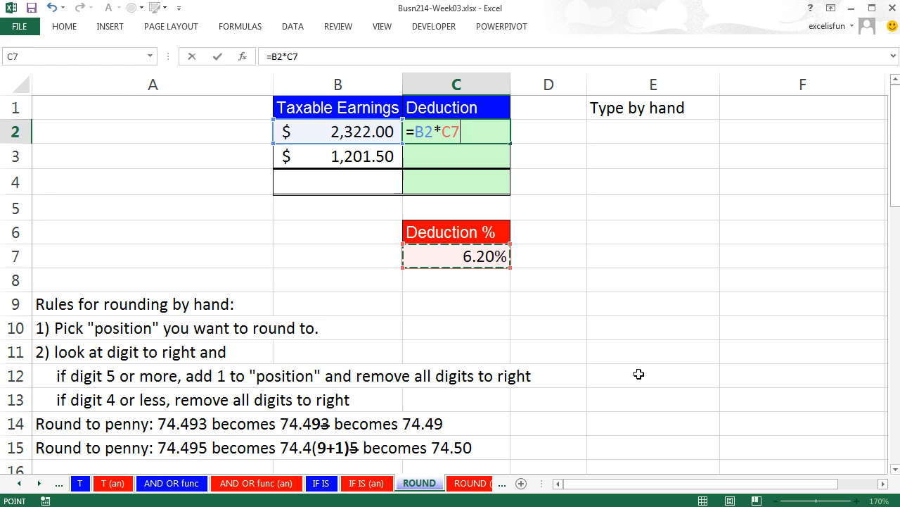
key(F4)
key(ctrl+Return)
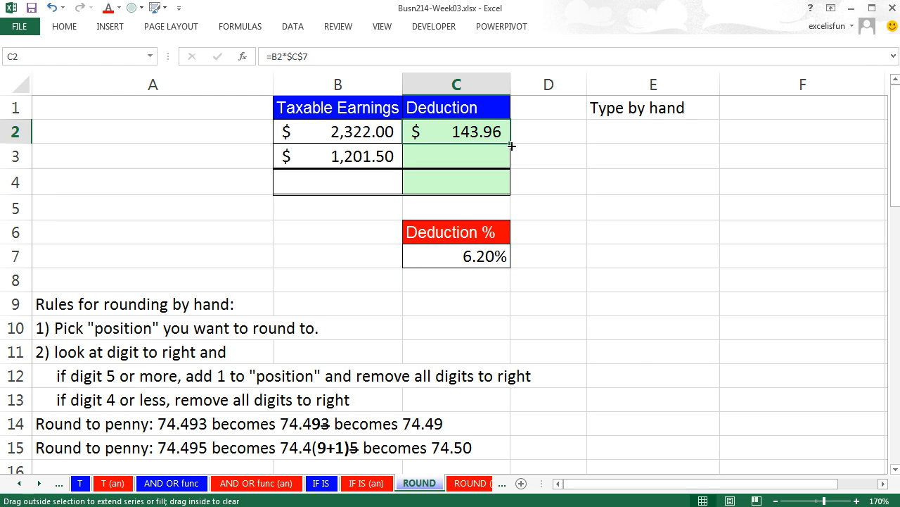
drag(511, 144, 511, 164)
Step: Total the two deductions in C4 with AutoSum, giving $218.46
click(464, 182)
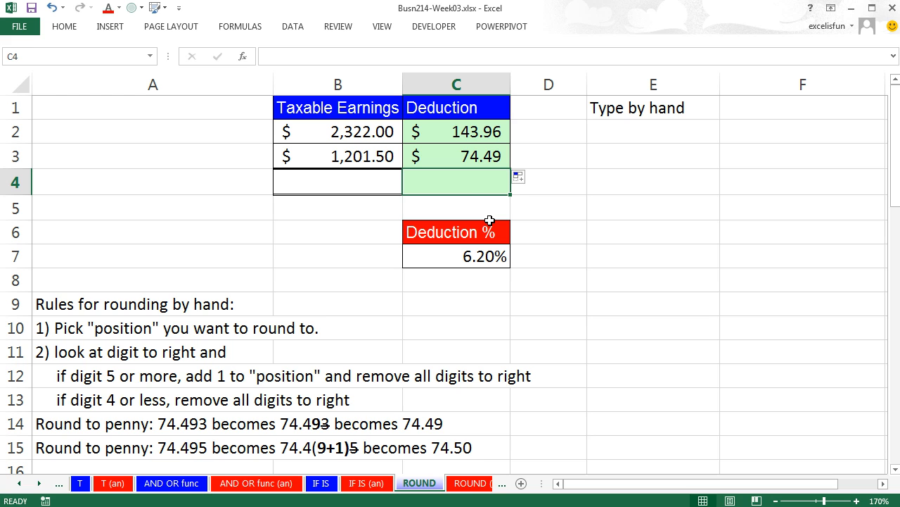
key(alt+equal)
key(ctrl+Return)
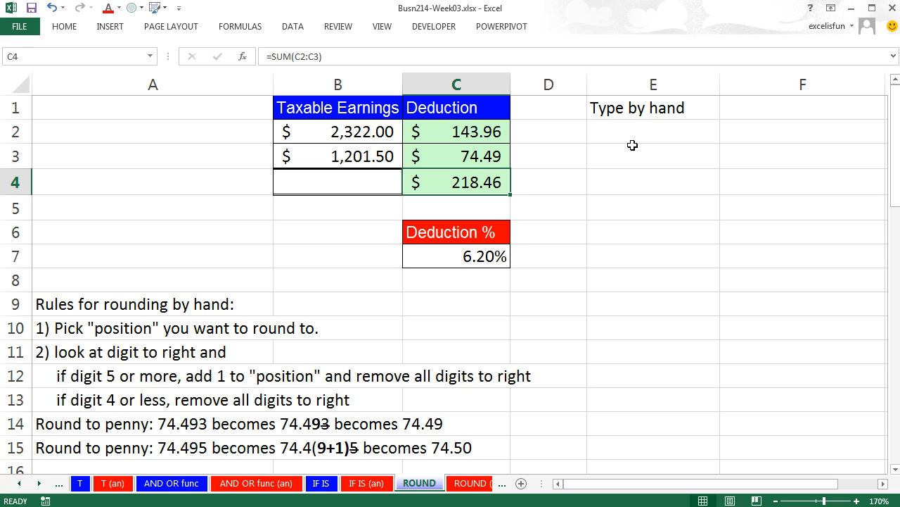
Step: Enter 143.96 and 74.49 by hand in E2:E3 and AutoSum them to 218.45 in E4
click(648, 127)
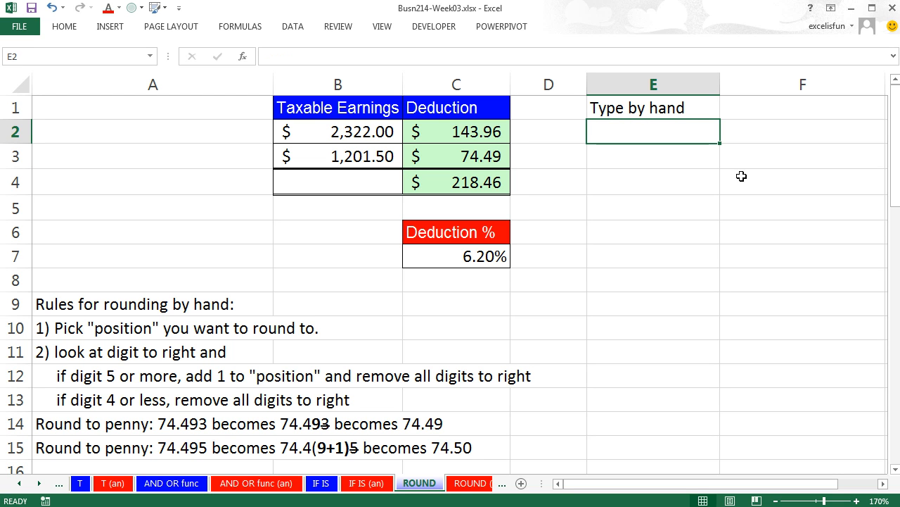
text(143)
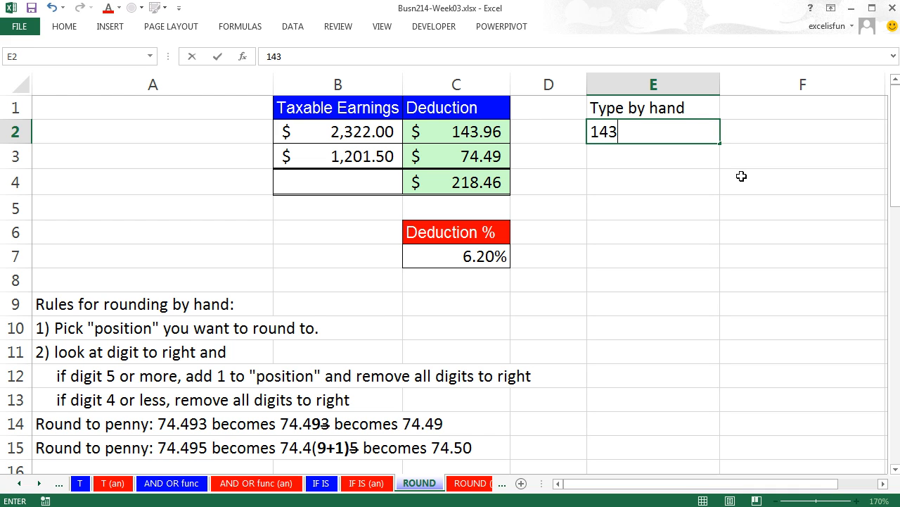
text(.96)
key(Return)
text(74)
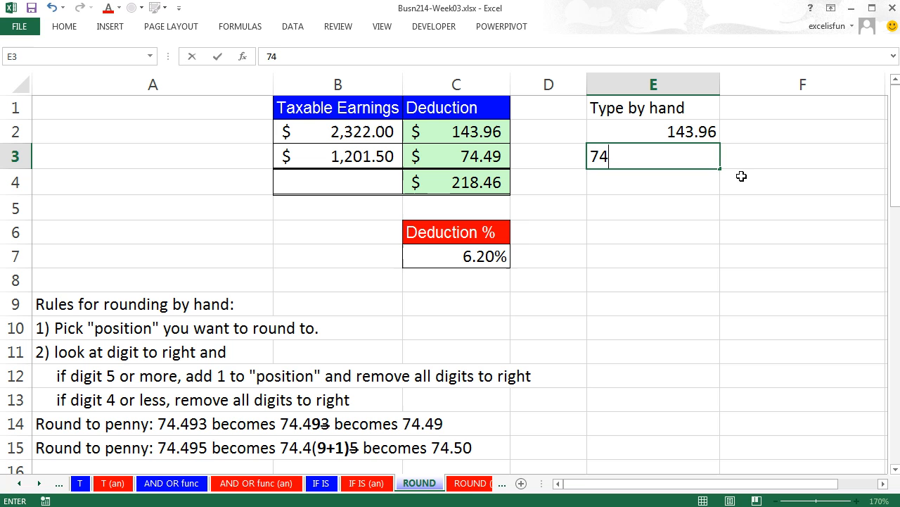
text(.49)
key(Return)
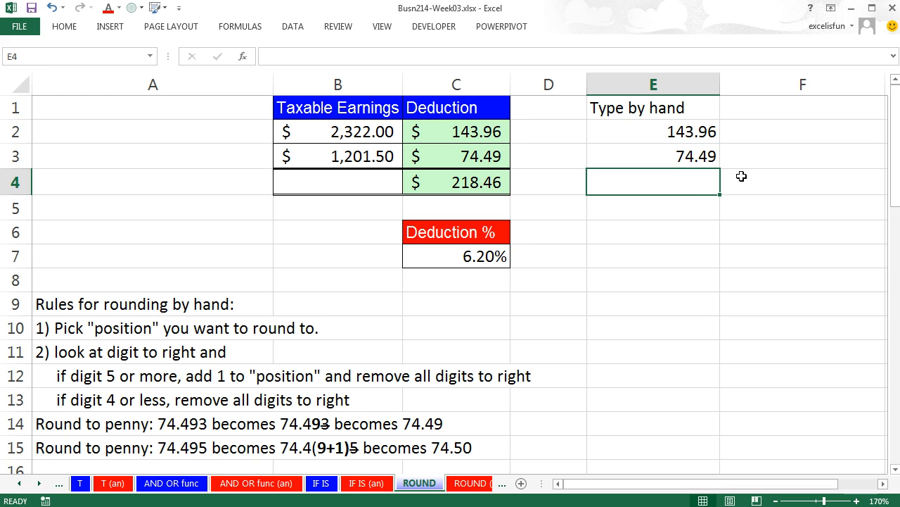
key(alt+equal)
key(Return)
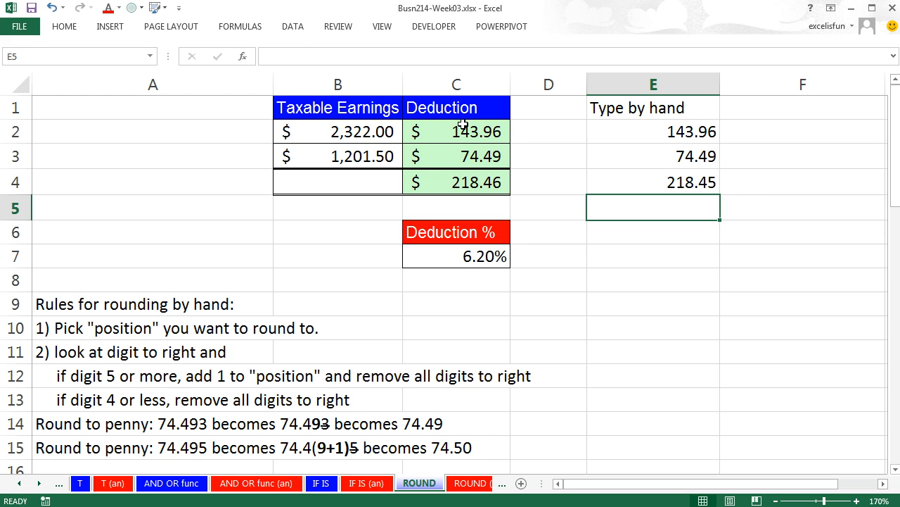
Step: Show the deductions C2:C4 with three decimals: 143.964, 74.493, 218.457
drag(461, 131, 477, 182)
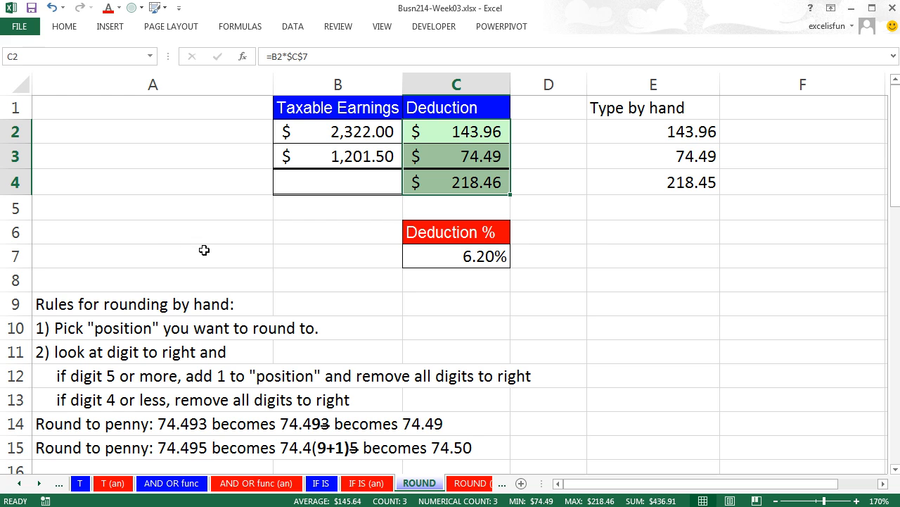
key(ctrl+F1)
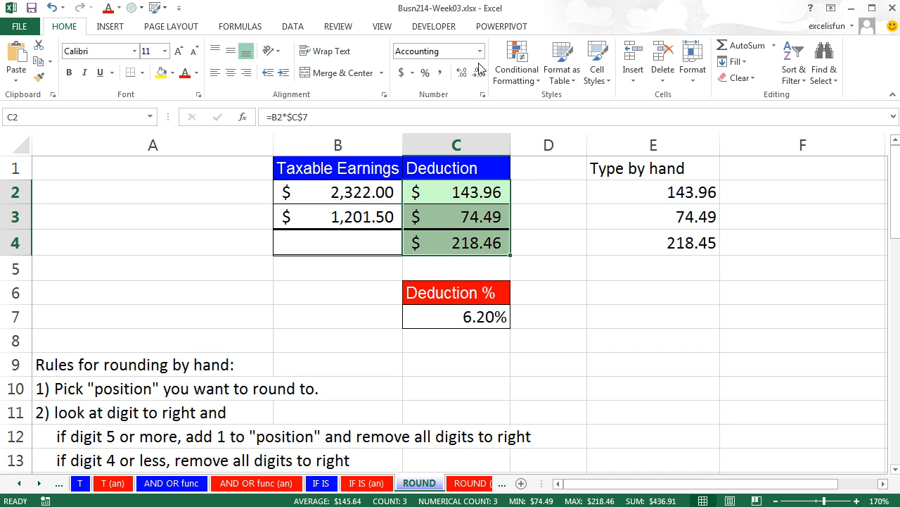
click(462, 72)
click(462, 72)
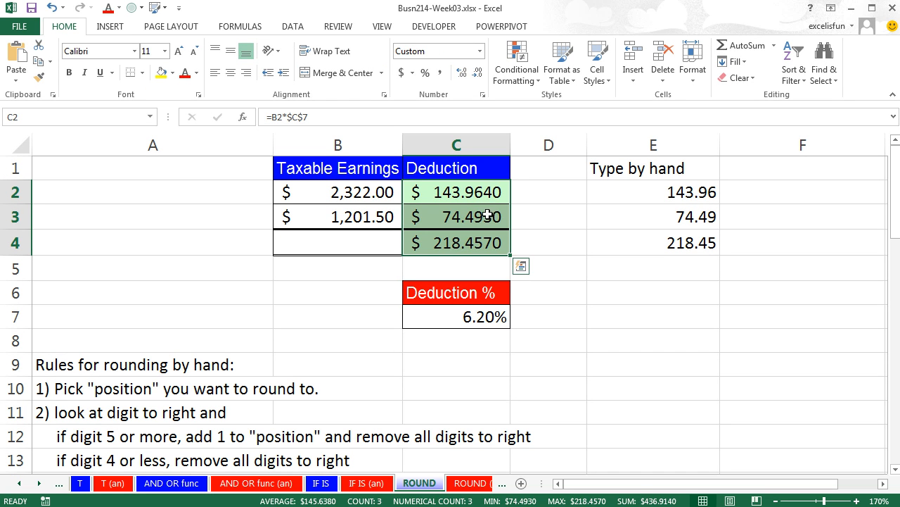
click(479, 73)
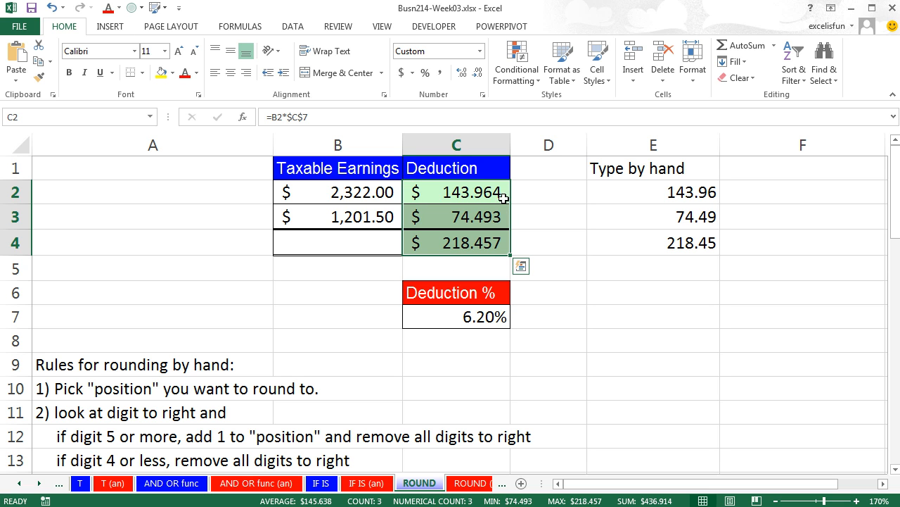
Step: Toggle the C4 total between two and three decimals, leaving it at 218.457
click(500, 244)
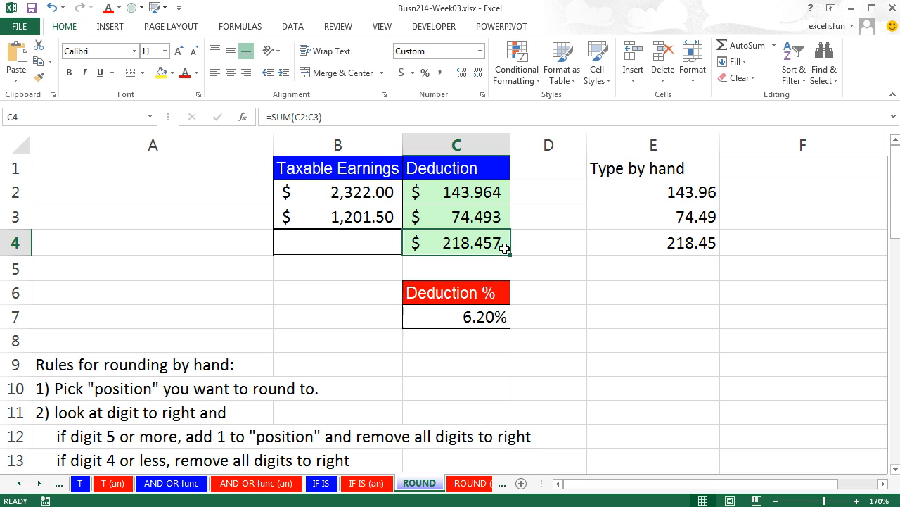
click(479, 72)
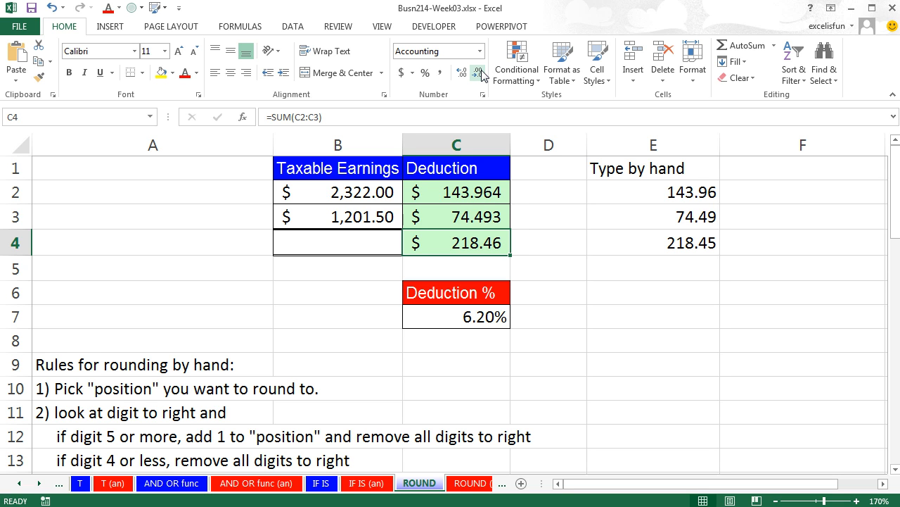
click(462, 72)
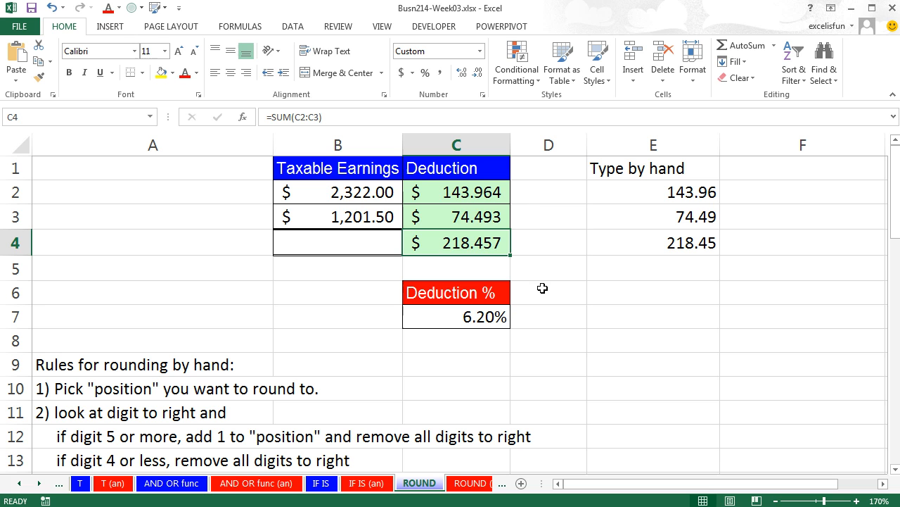
Step: Inspect the C3 deduction and C4 SUM formulas without changing them
double_click(493, 216)
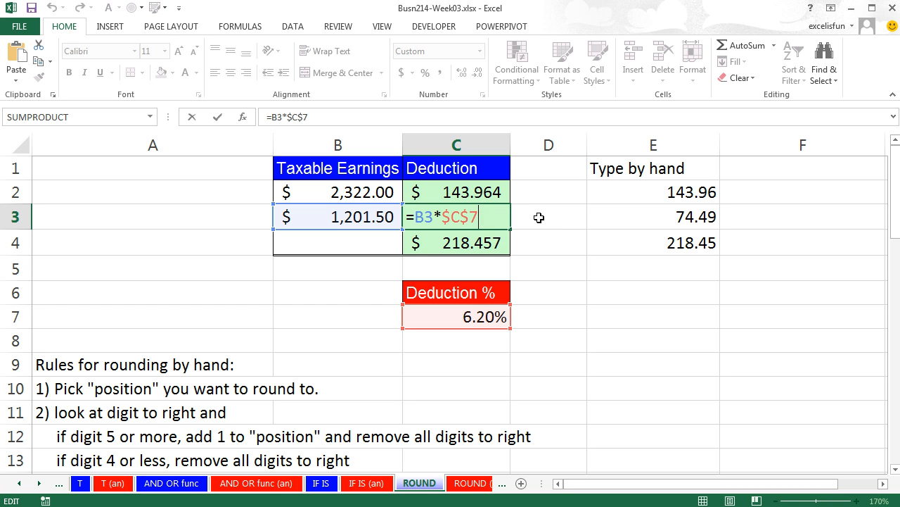
key(Return)
double_click(488, 242)
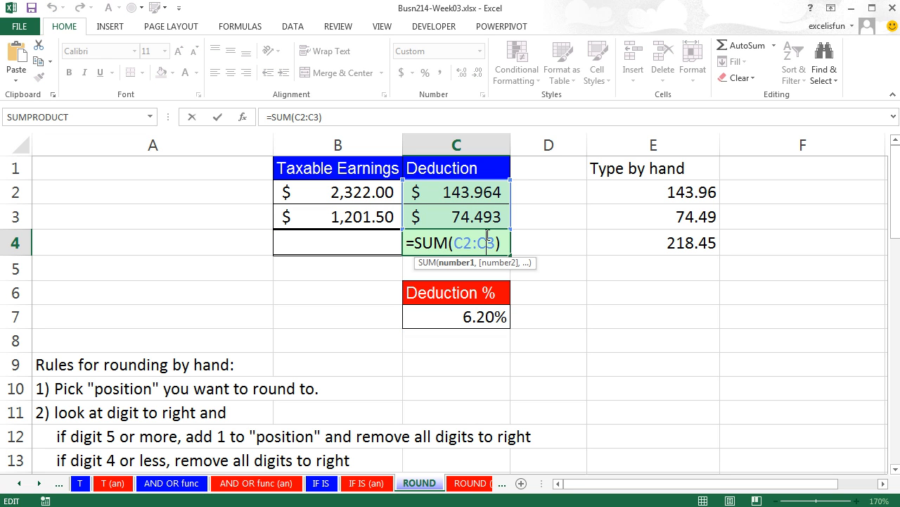
key(Return)
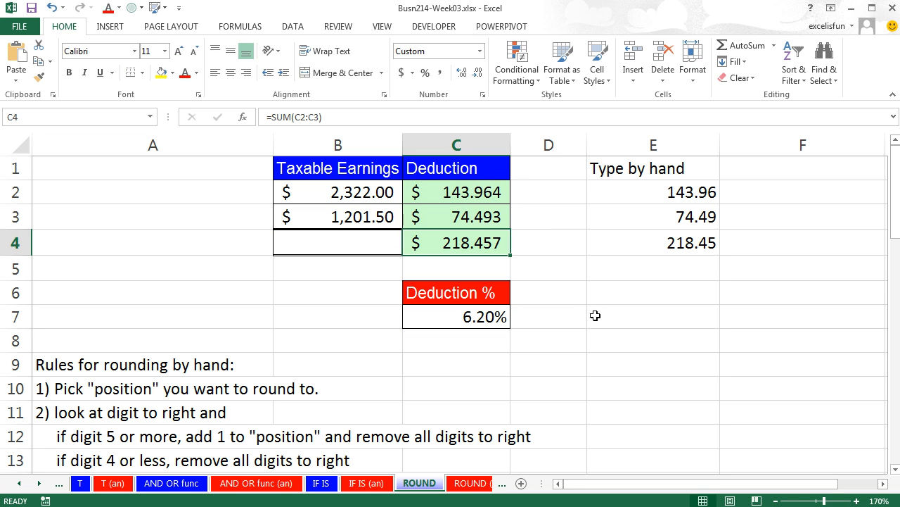
click(598, 315)
key(Return)
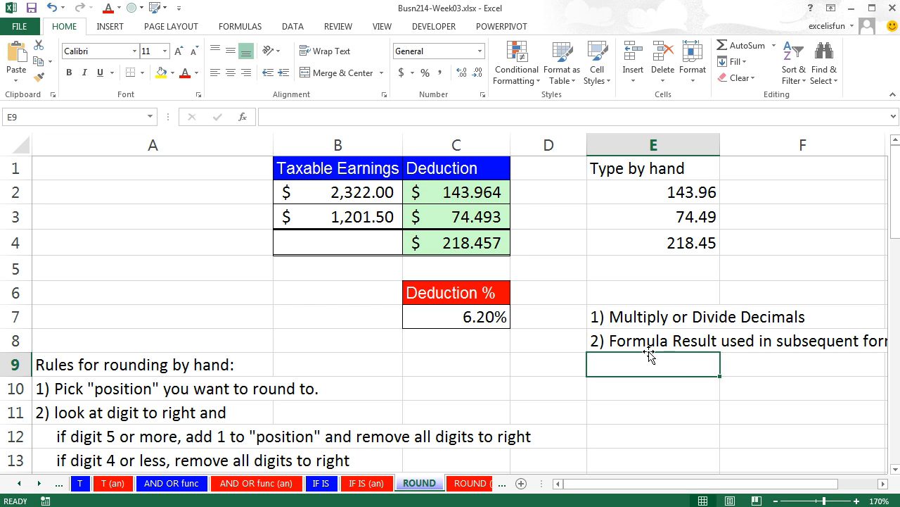
Step: Add a 'Use ROUND:' heading in E6 above the two rounding reasons
click(884, 488)
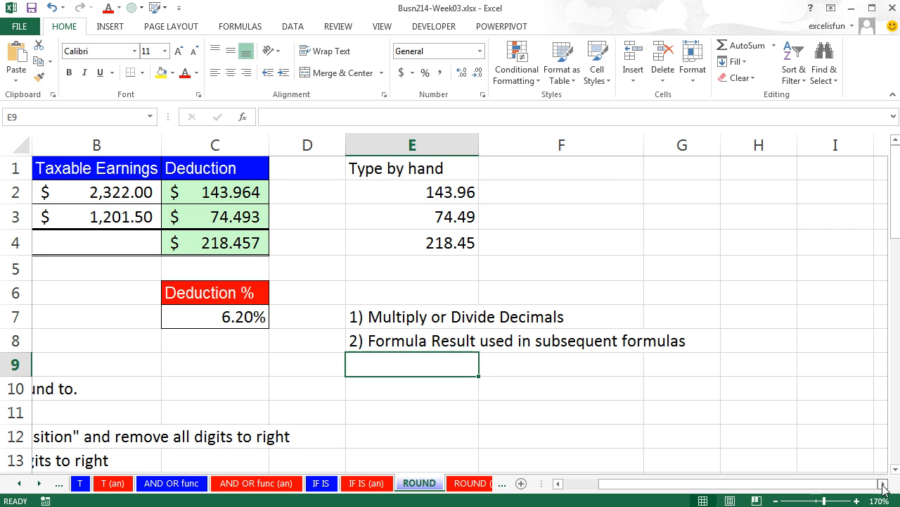
drag(674, 488, 619, 488)
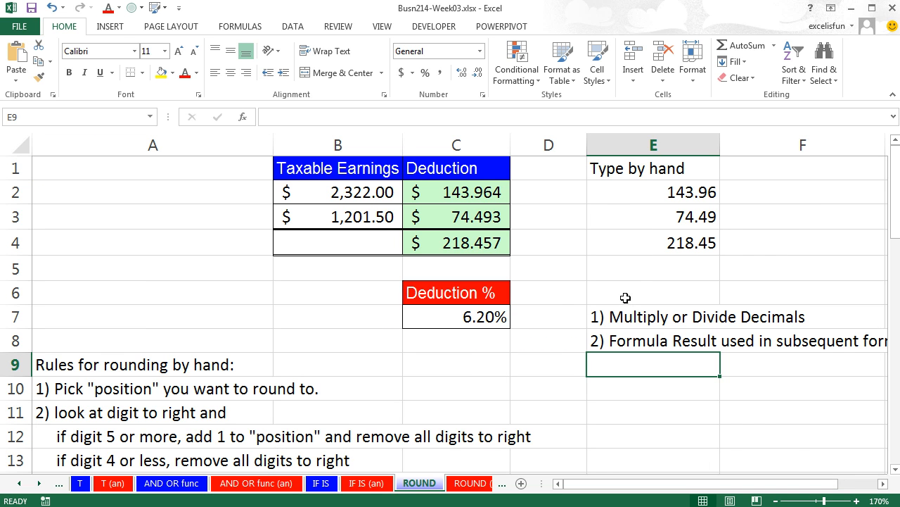
click(621, 292)
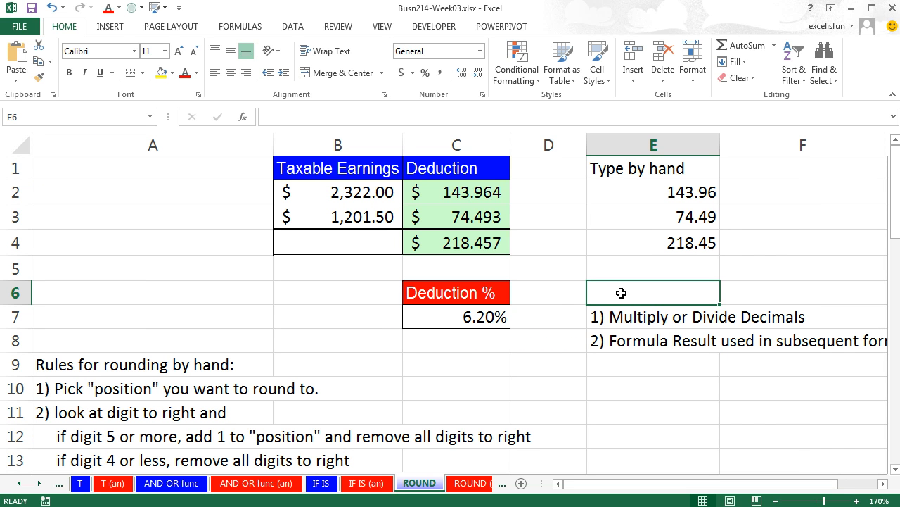
text(Use RO)
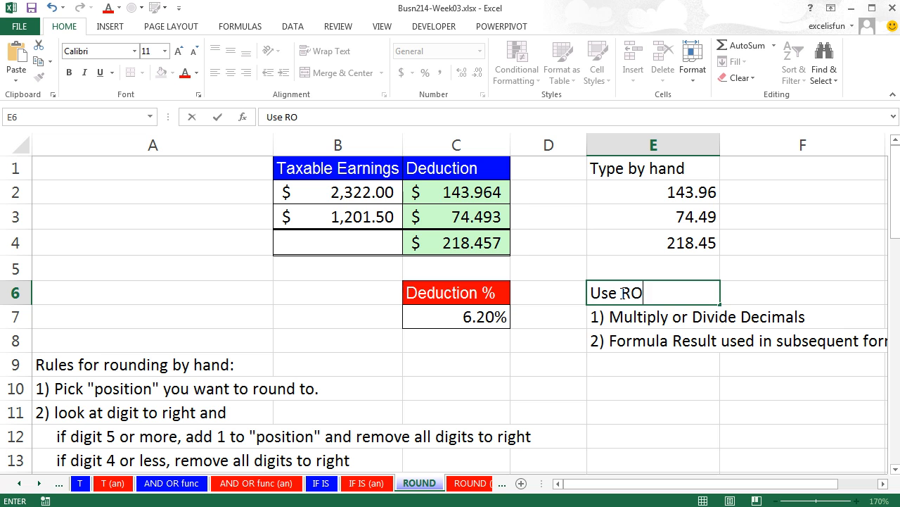
text(UND:)
key(Return)
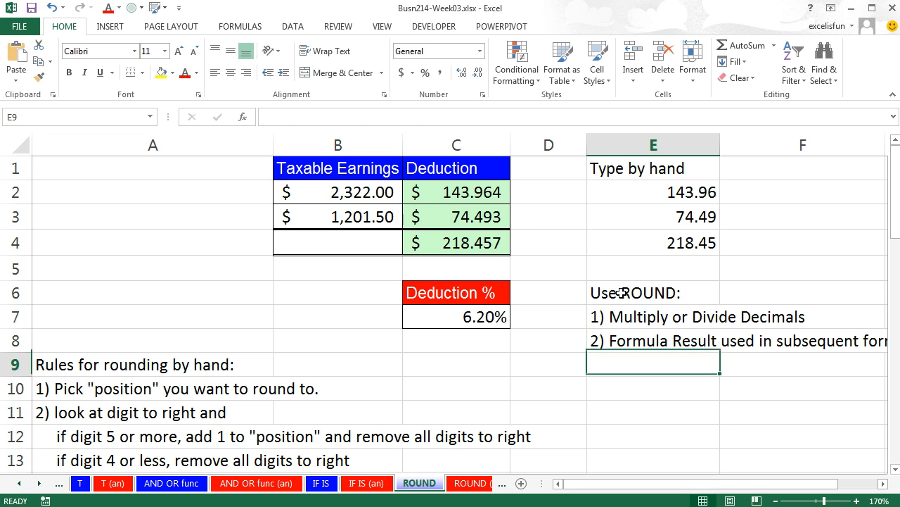
key(Down)
key(Down)
Step: Change C2 to =ROUND(B2*$C$7,2) and fill the rounded formula down to C3
double_click(466, 199)
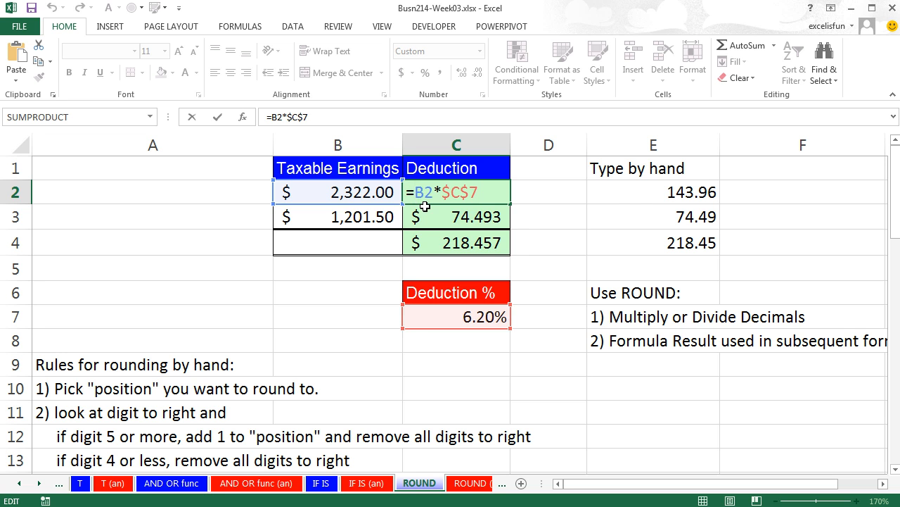
text(round()
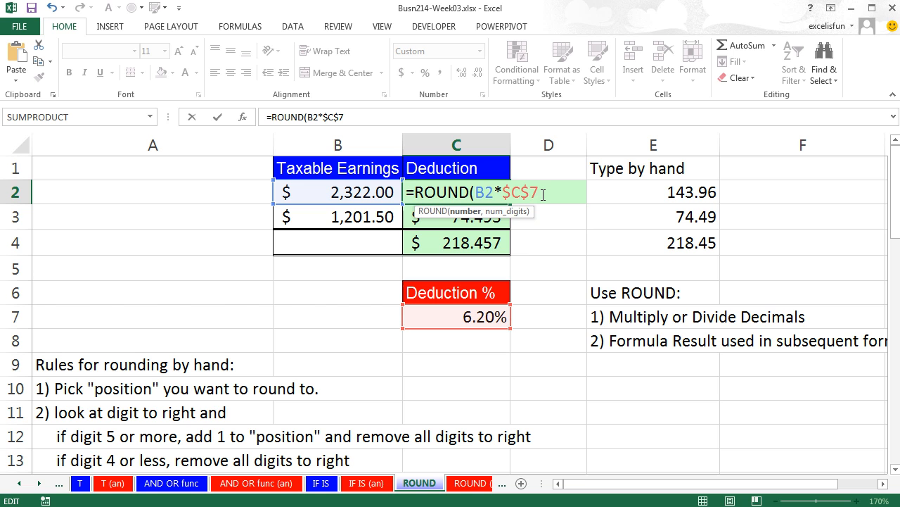
text(,)
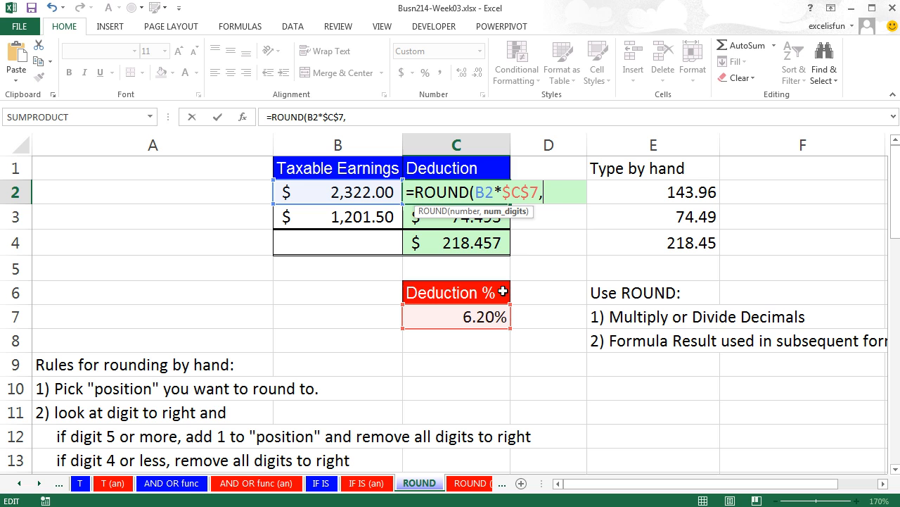
text(2)
text(1)
text(-2)
key(BackSpace)
text(-3)
key(BackSpace)
text(2))
key(ctrl+Return)
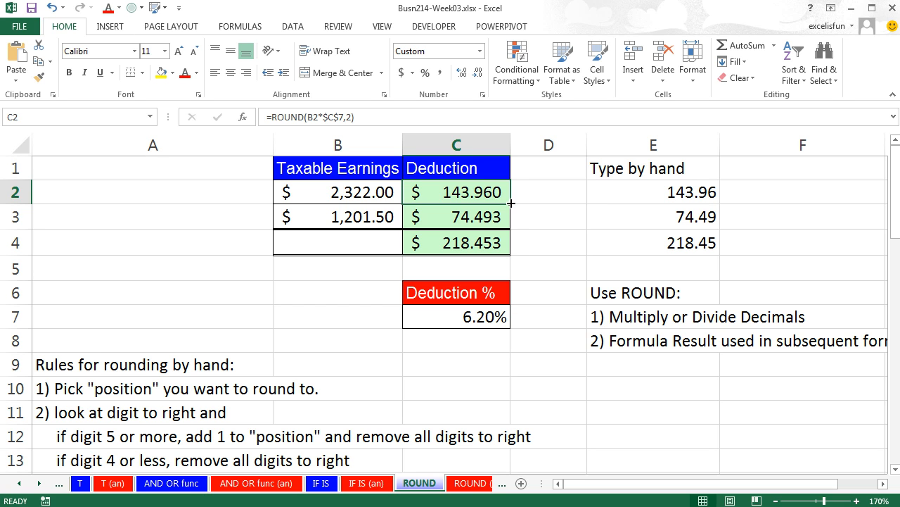
drag(511, 203, 511, 223)
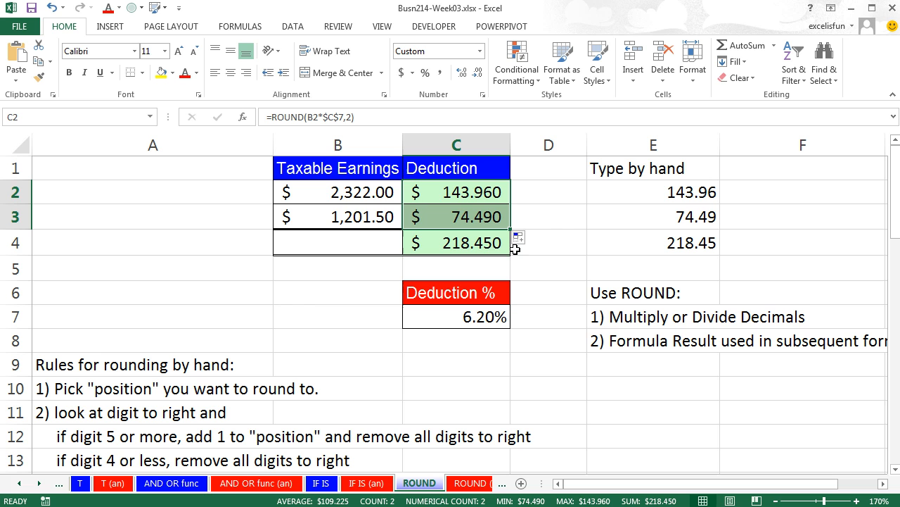
Step: Show C2:C4 with two decimals so they read 143.96, 74.49 and 218.45
drag(472, 192, 472, 243)
click(478, 72)
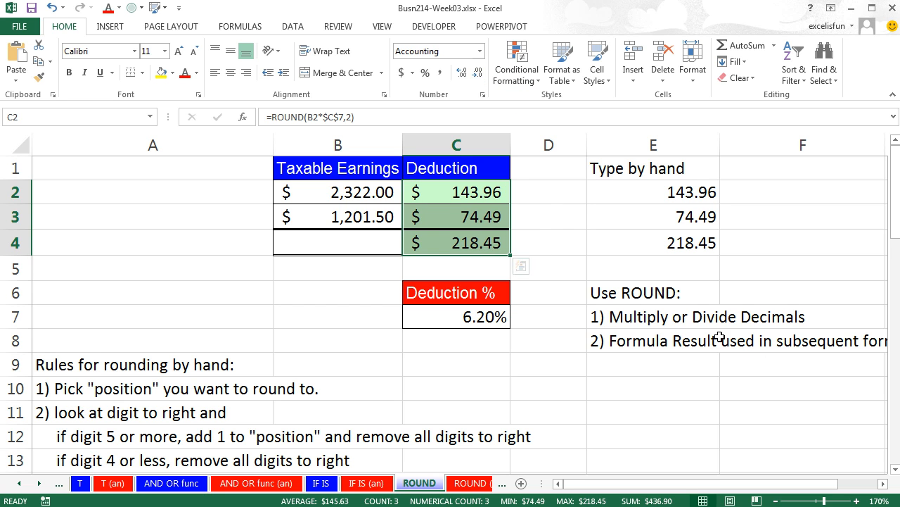
Step: Round 12.555 to the penny in C18 with =ROUND(B18,2), giving 12.560
click(895, 470)
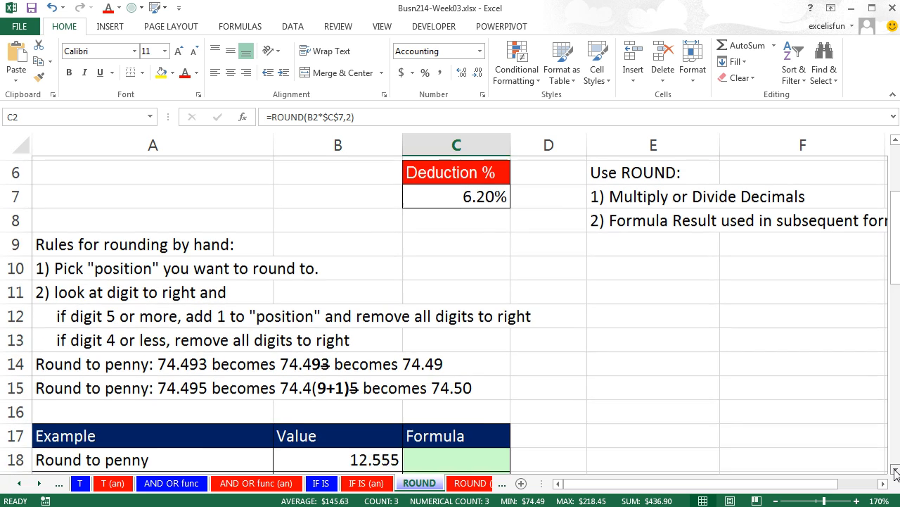
click(895, 470)
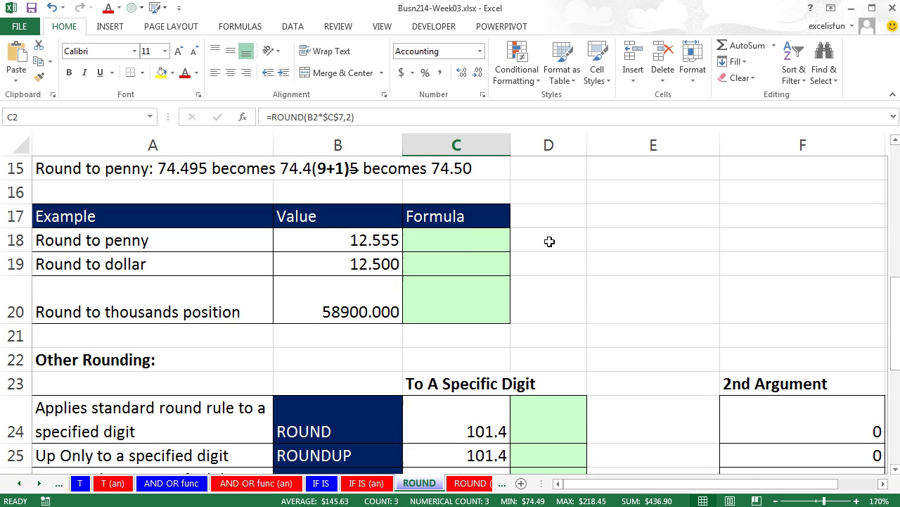
click(468, 239)
text(=ro)
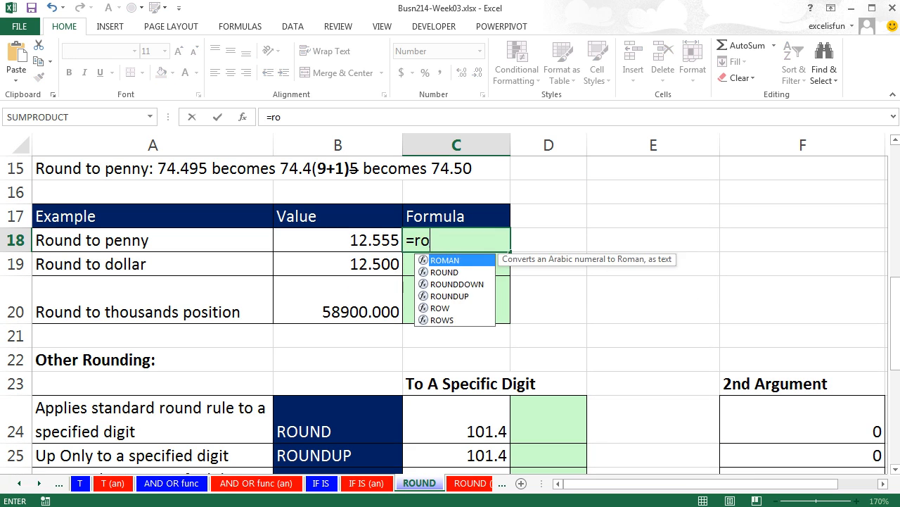
text(und()
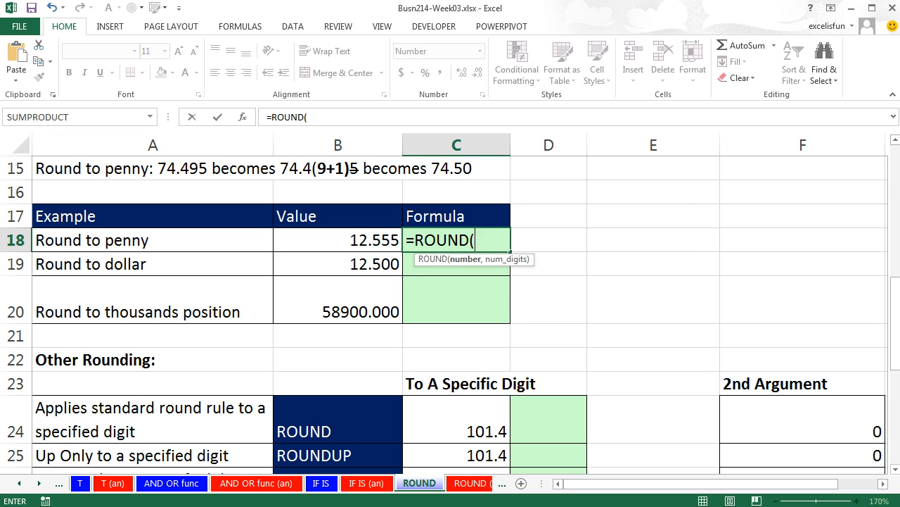
click(338, 239)
text(,2)
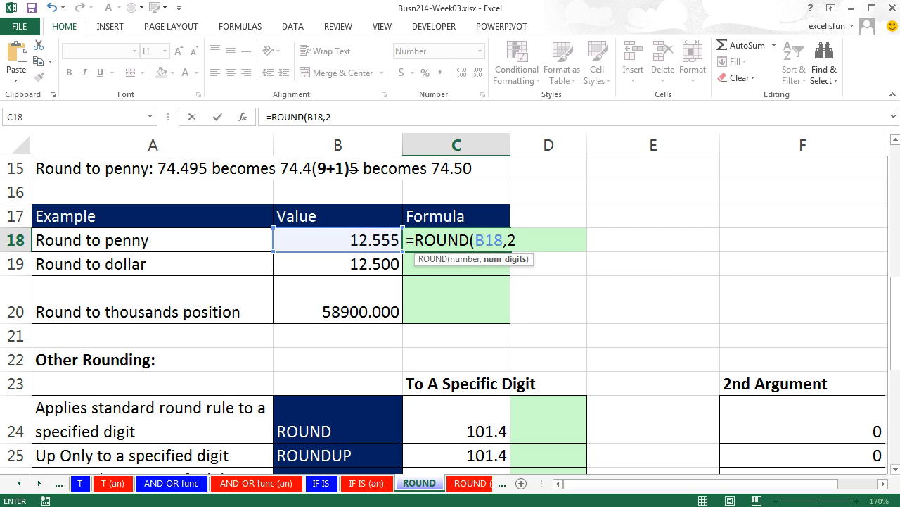
key(ctrl+Return)
Step: Round to the dollar and to thousands with =ROUND(B19,0) and =ROUND(B20,-3), giving 13.000 and 59000.000
key(Return)
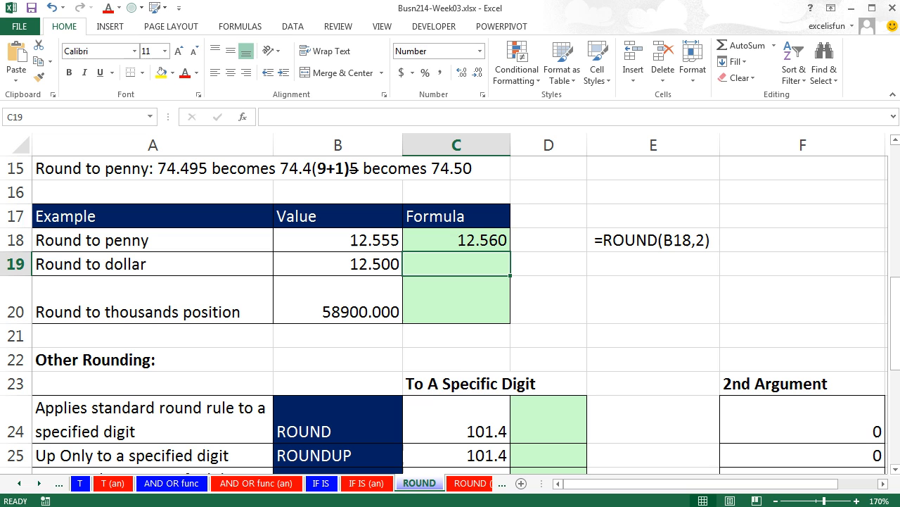
text(=roun)
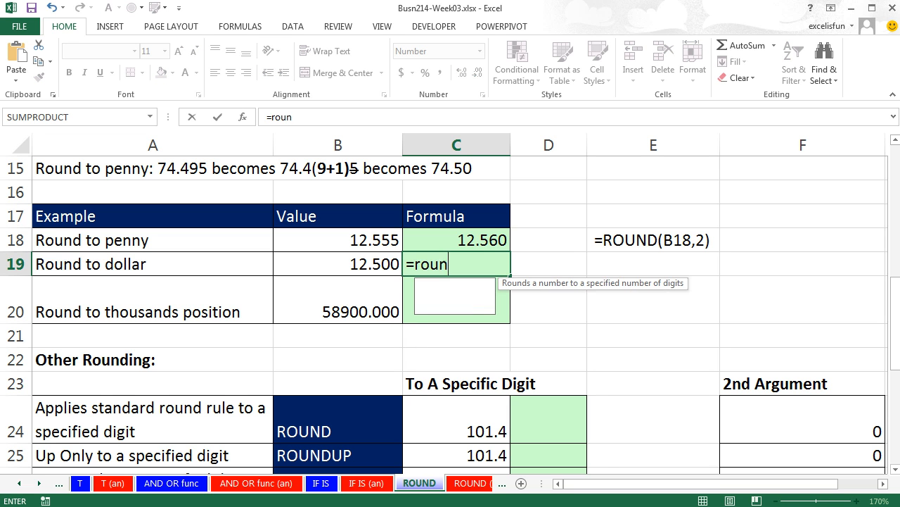
text(d)
key(Tab)
key(Left)
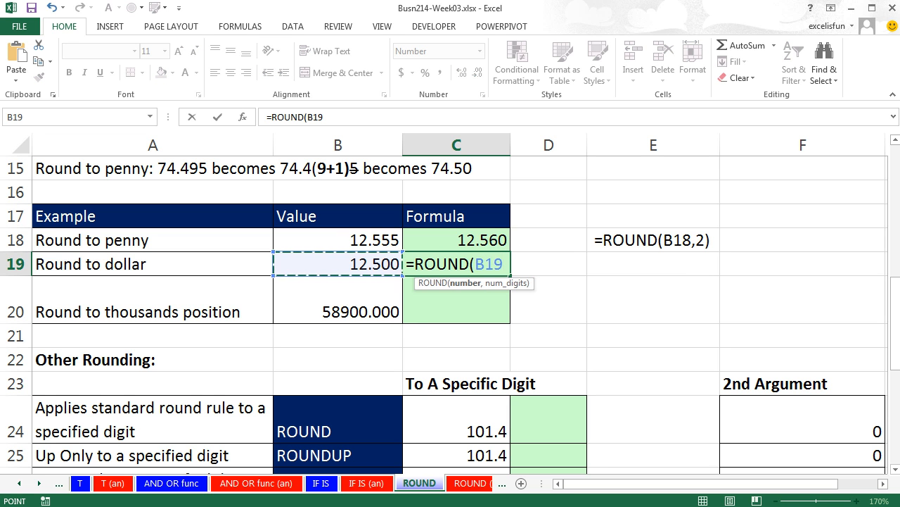
text(,0)
key(Return)
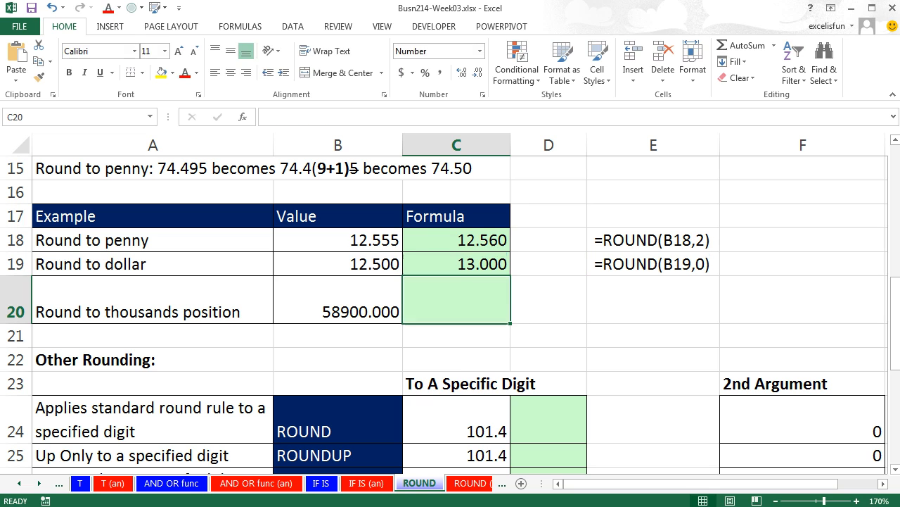
text(=round)
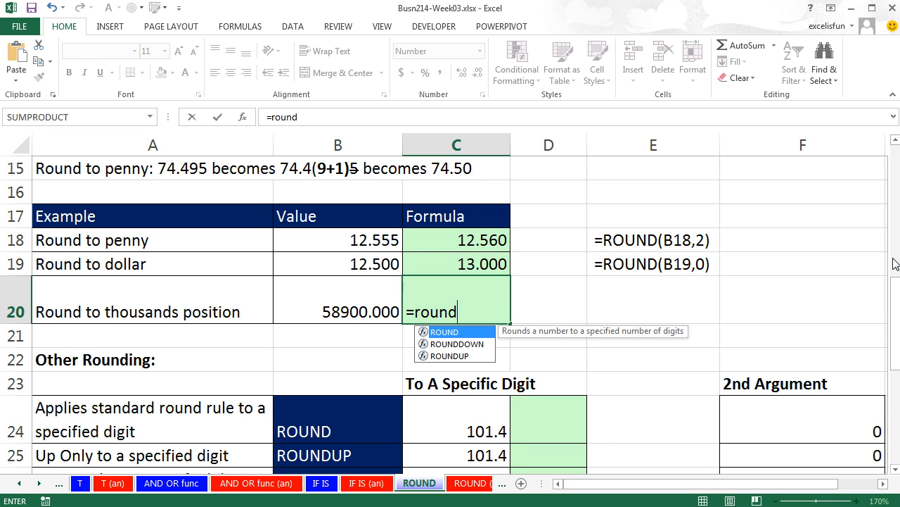
key(Tab)
key(Left)
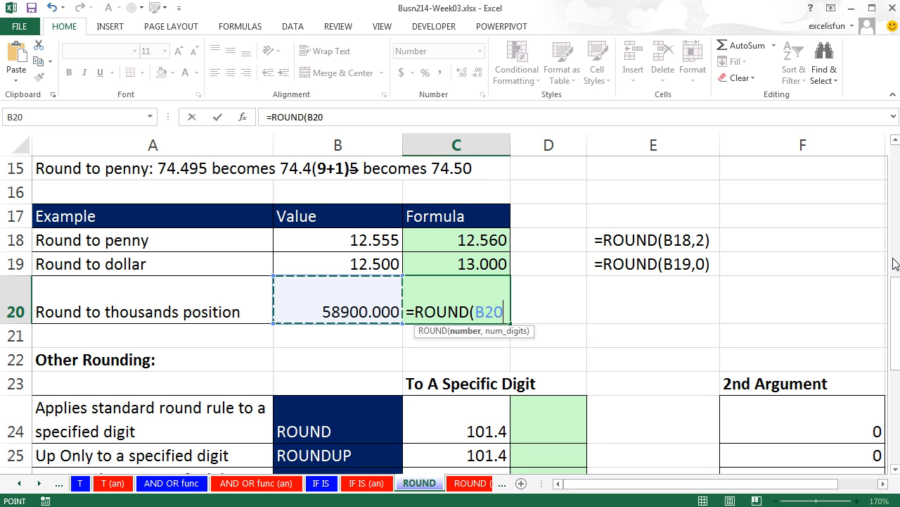
text(,-)
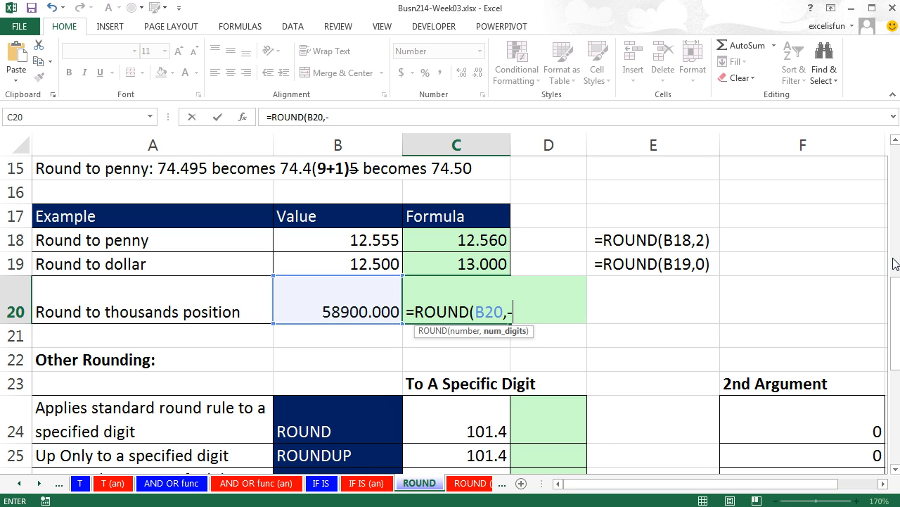
text(3))
key(ctrl+Return)
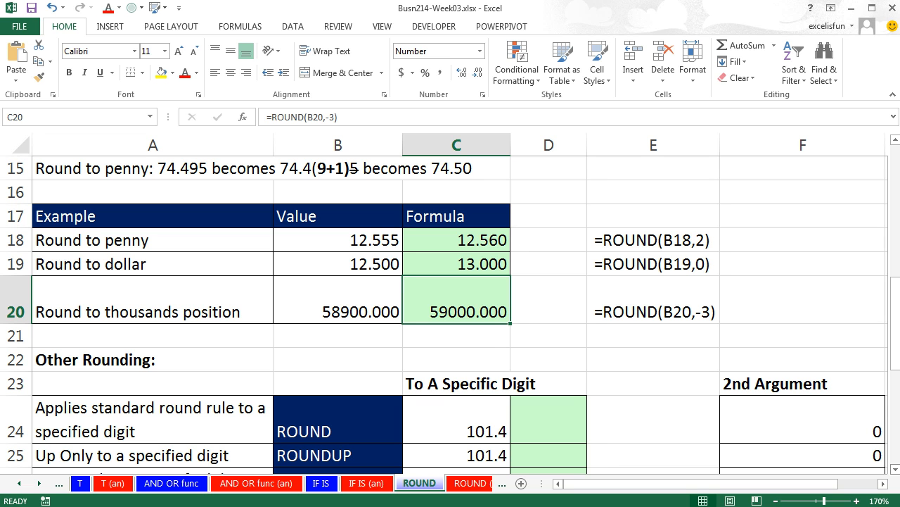
drag(895, 473, 895, 473)
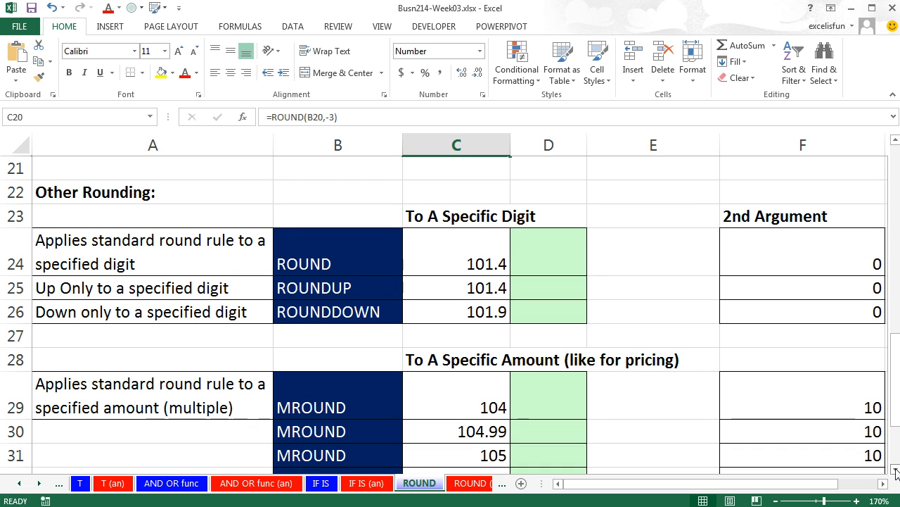
Step: Enter =ROUND(C24,0) in D24 for the specific-digit ROUND example
click(895, 473)
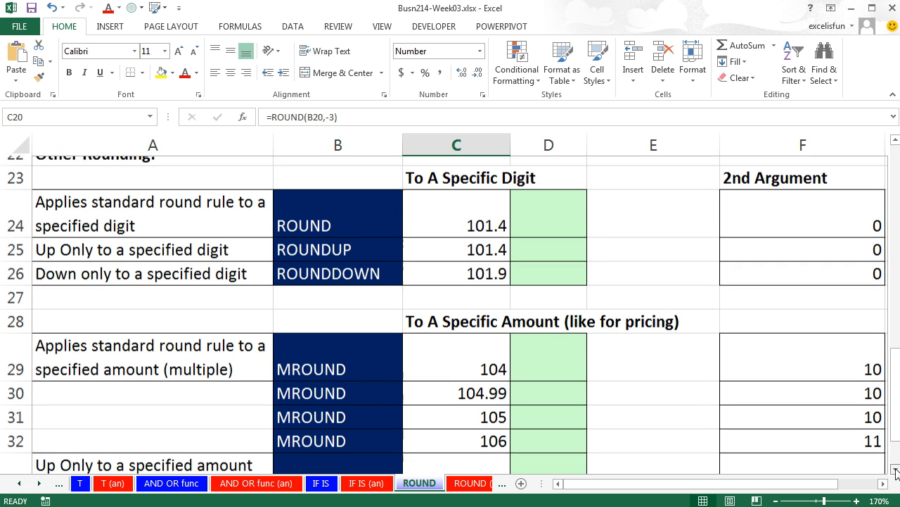
click(557, 211)
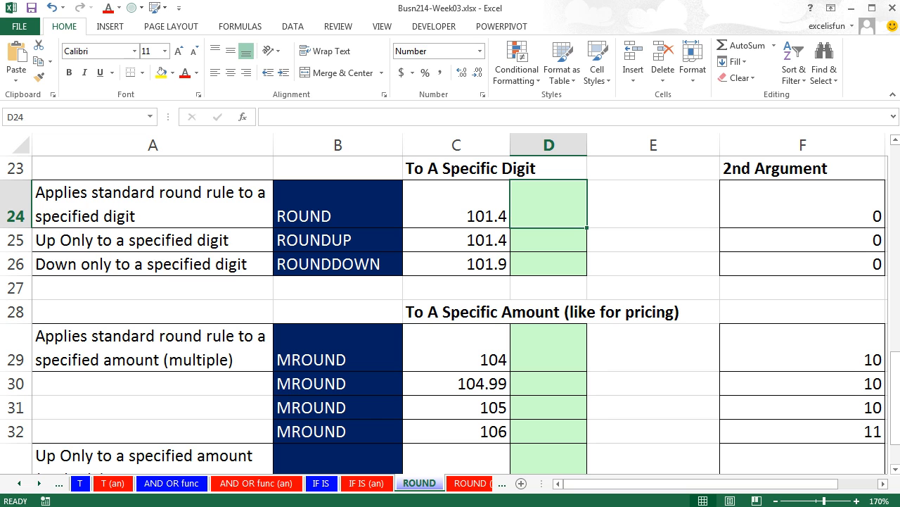
text(=round()
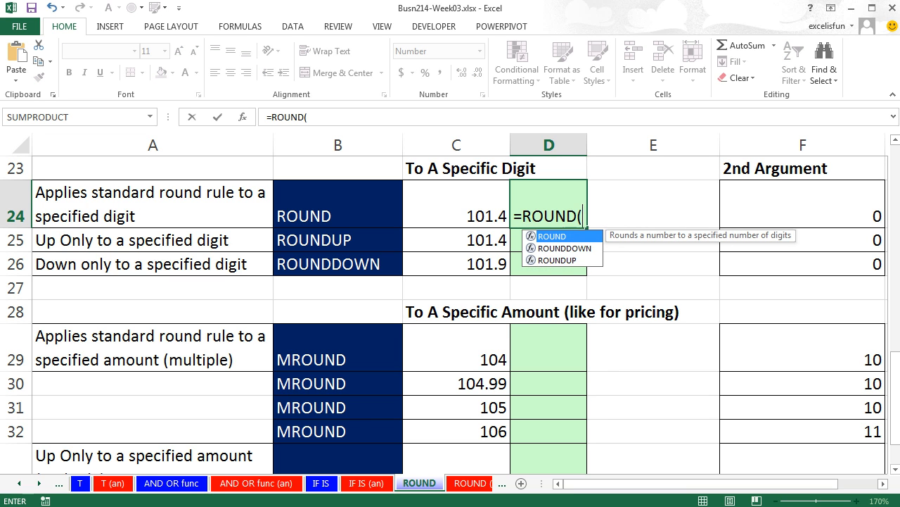
key(Left)
text(,0)
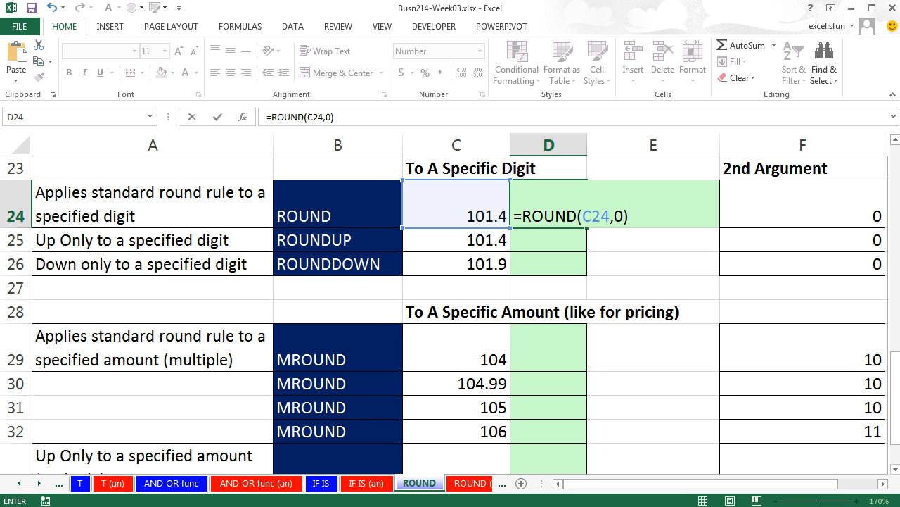
key(ctrl+Return)
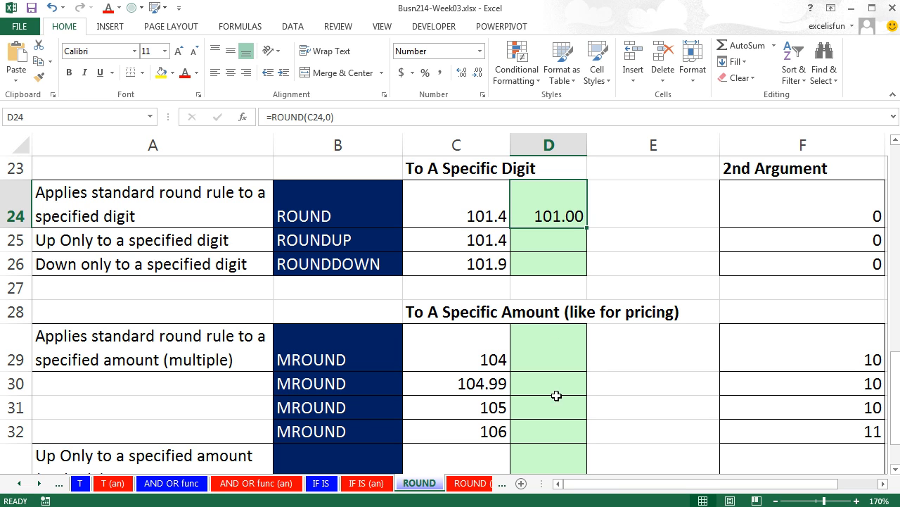
Step: Change C24 from 101.4 to 101.5 so D24 shows 102.00
click(492, 216)
double_click(501, 215)
drag(500, 216, 508, 216)
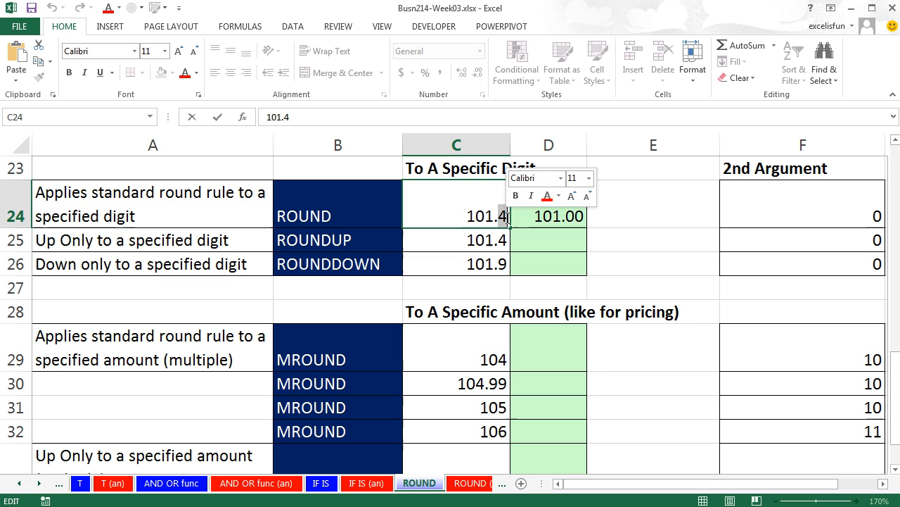
text(5)
key(ctrl+Return)
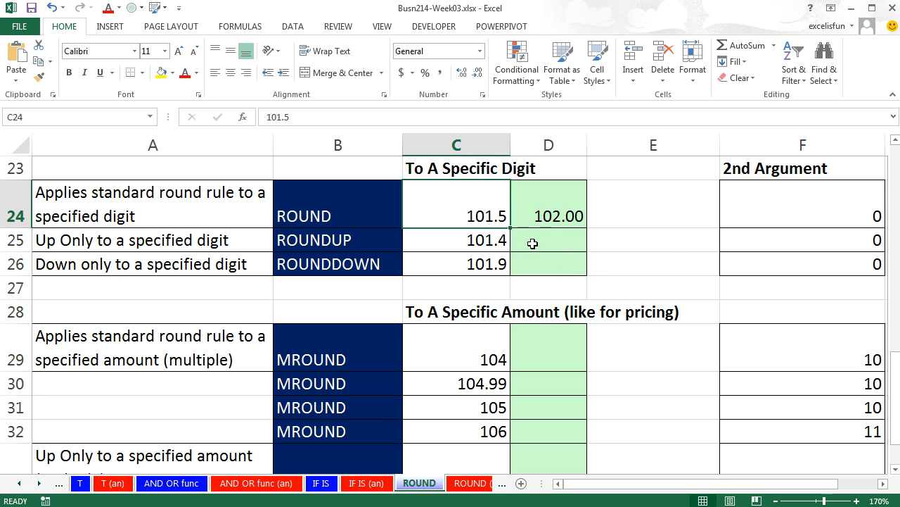
click(532, 244)
text(=round)
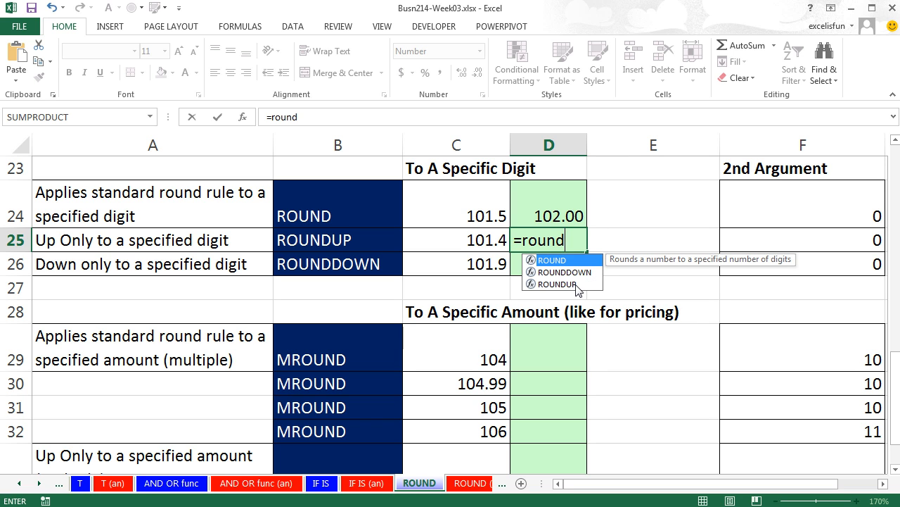
Step: Enter =ROUNDUP(C25,0) in D25, showing 102.00
key(Down)
key(Down)
key(Tab)
click(477, 240)
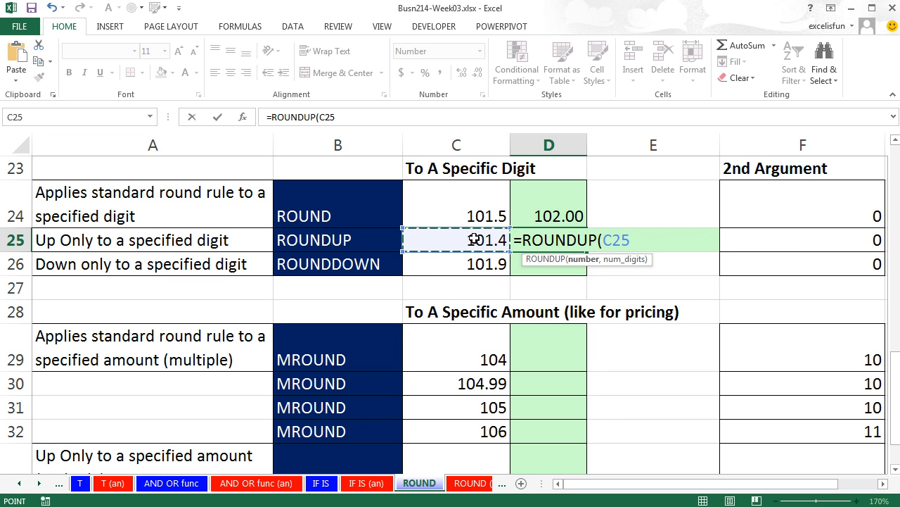
text(,0))
key(ctrl+Return)
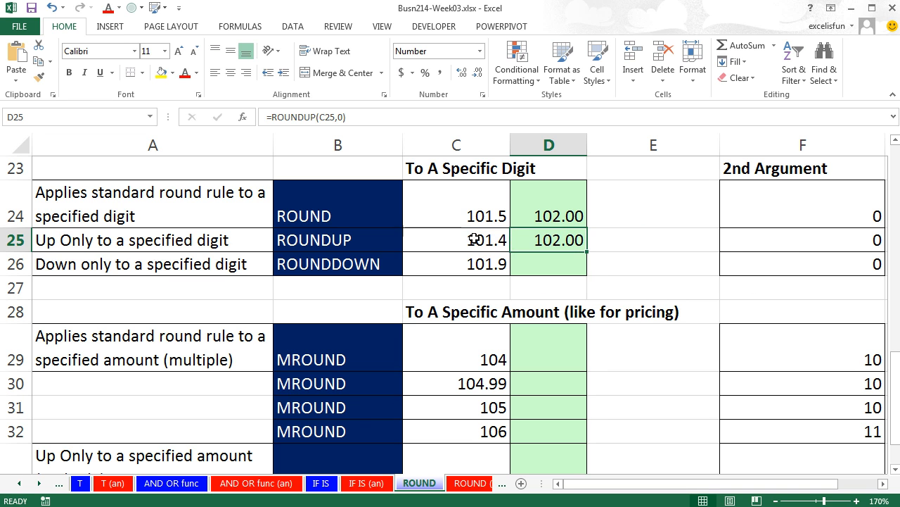
Step: Change C25 from 101.4 to 101.000001; ROUNDUP still shows 102.00
double_click(492, 243)
drag(508, 240, 500, 240)
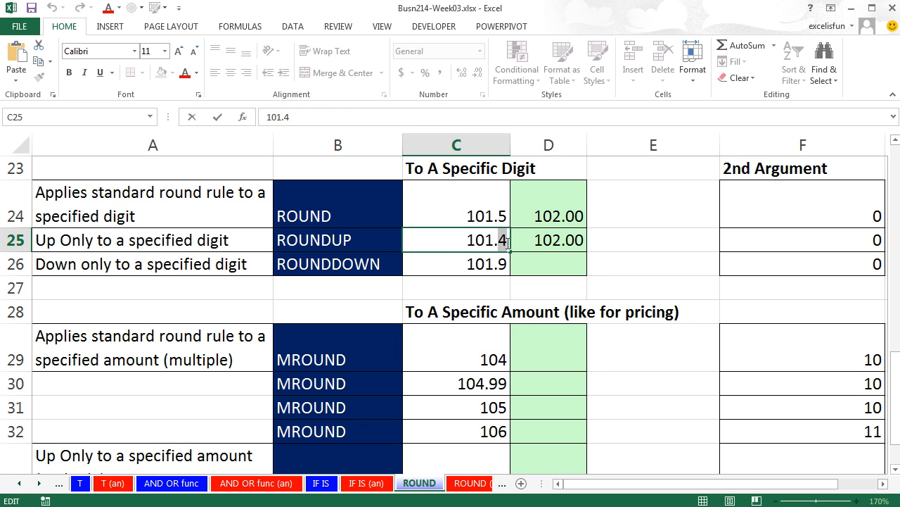
text(000001)
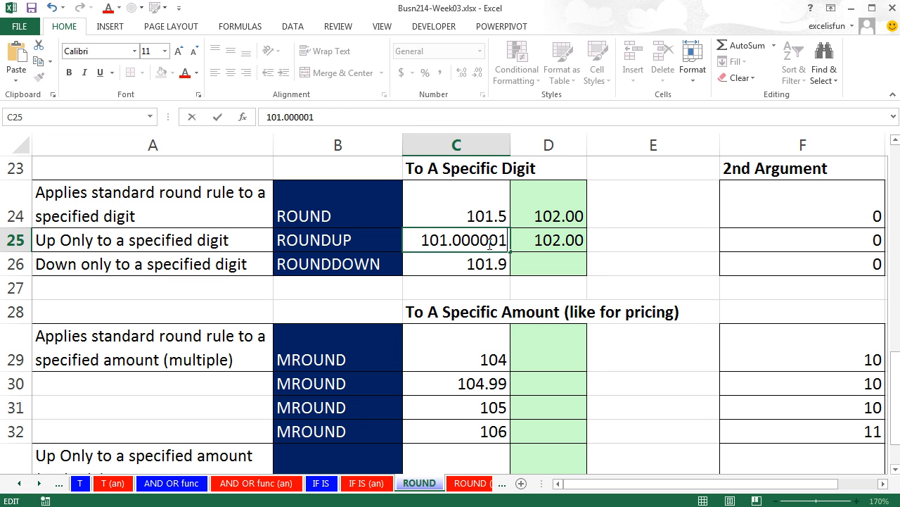
key(ctrl+Return)
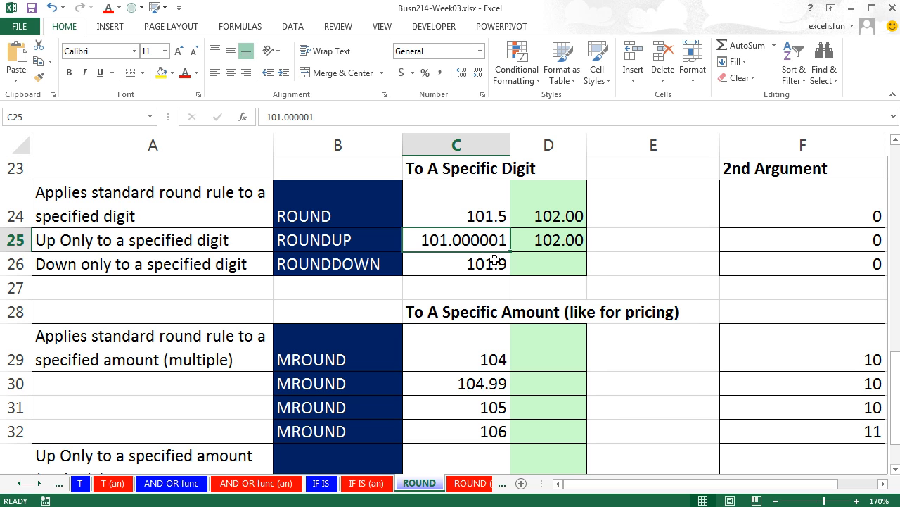
Step: Enter =ROUND(C26,0) in D26, then switch the function to ROUNDDOWN
click(535, 265)
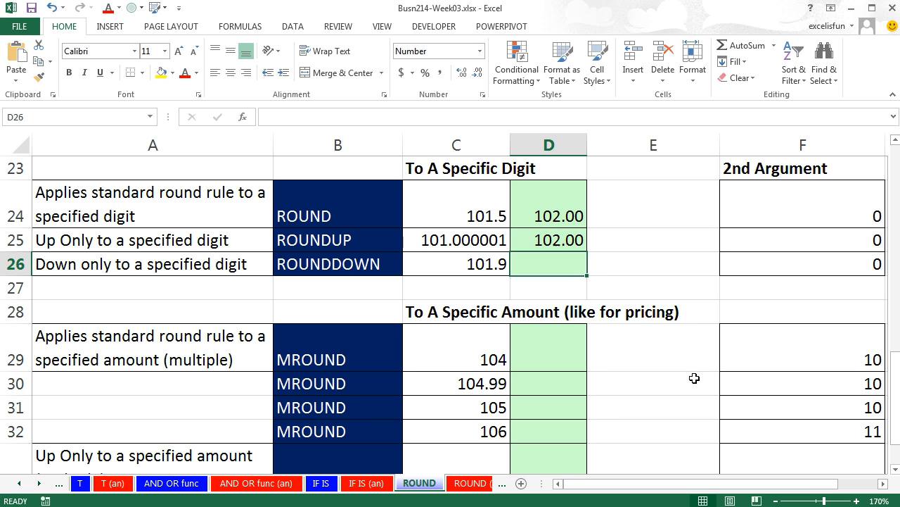
text(=round)
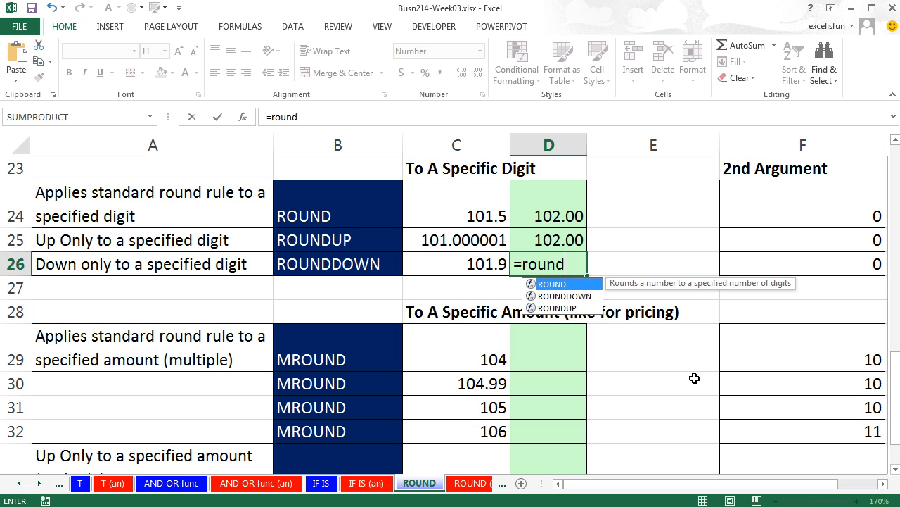
text(()
key(Left)
text(,)
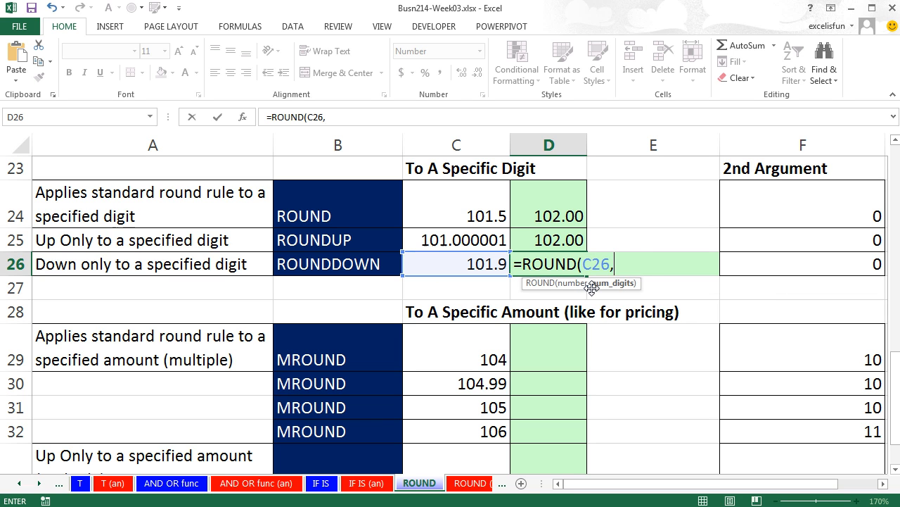
text(0))
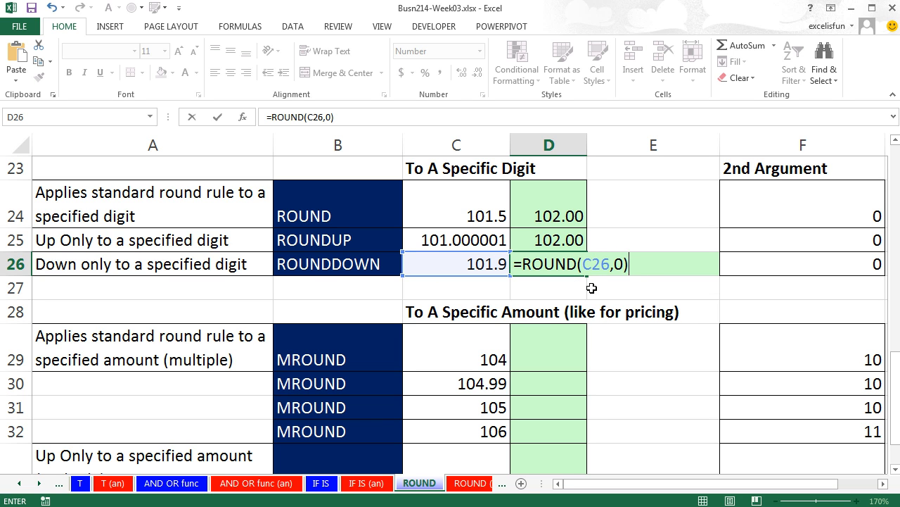
key(ctrl+Return)
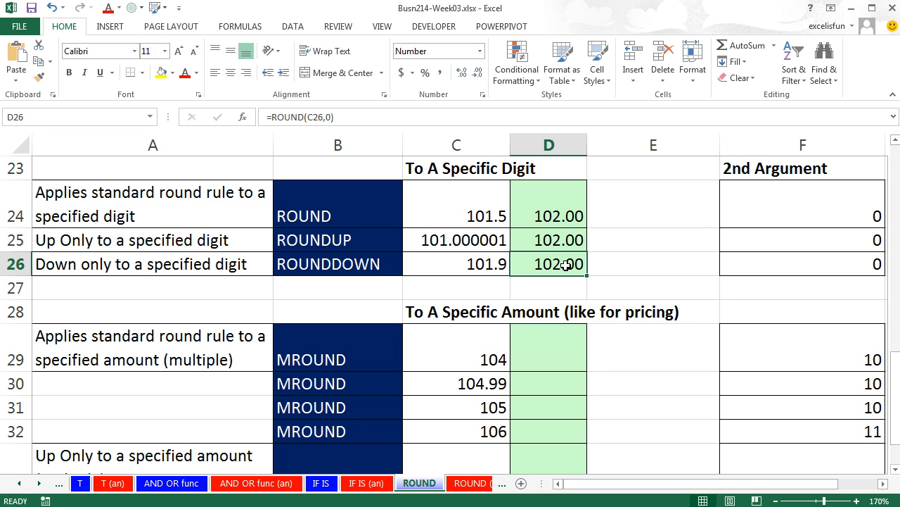
double_click(565, 264)
text(d)
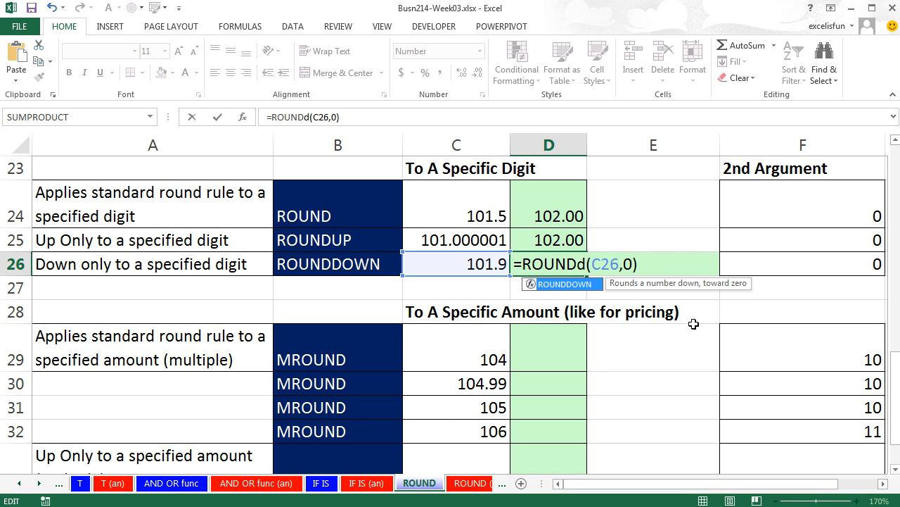
key(Tab)
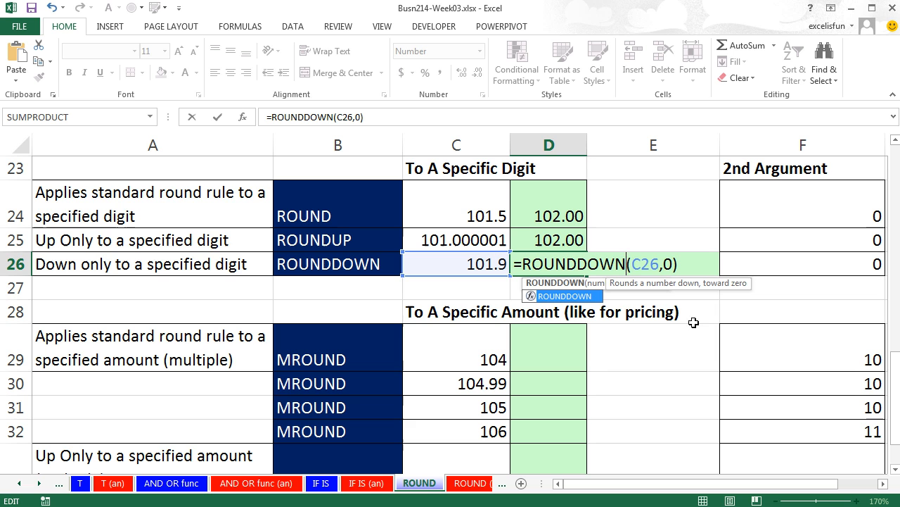
key(ctrl+Return)
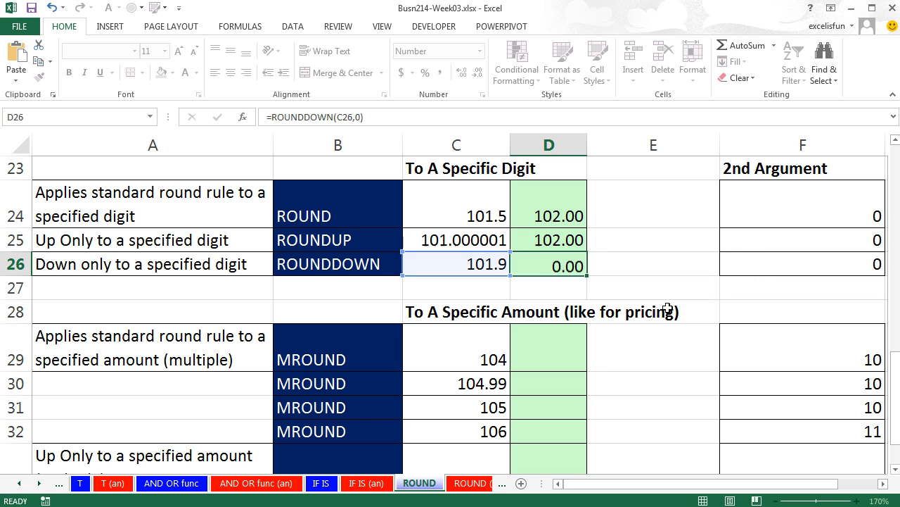
Step: Change C26 from 101.9 to 101.0001; ROUNDDOWN shows 101.00
double_click(504, 264)
text(00)
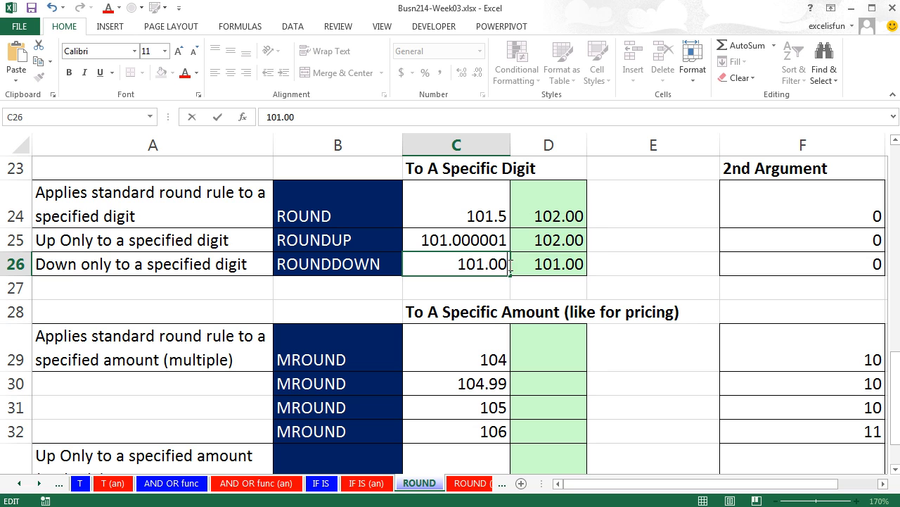
text(0)
text(1)
key(ctrl+Return)
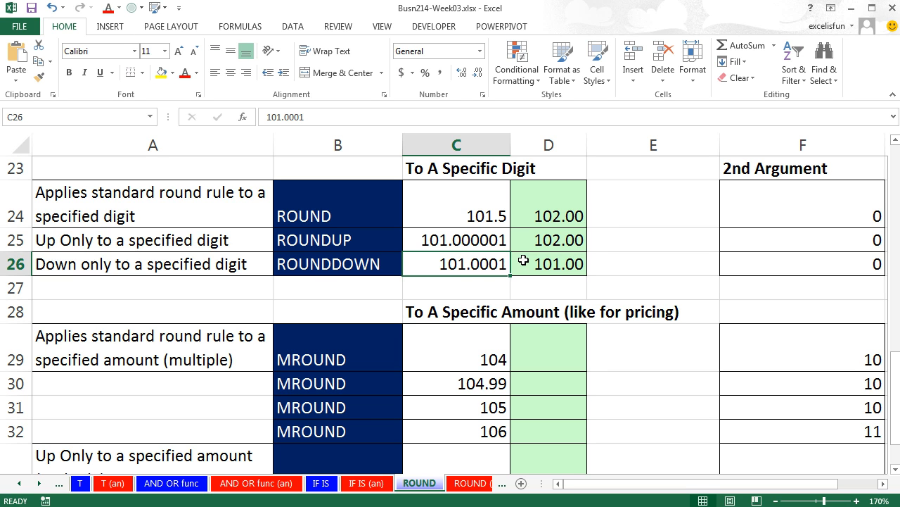
Step: Enter =MROUND(C29,10) in D29, rounding 104 to the nearest multiple of 10 (100.00)
click(896, 469)
click(895, 470)
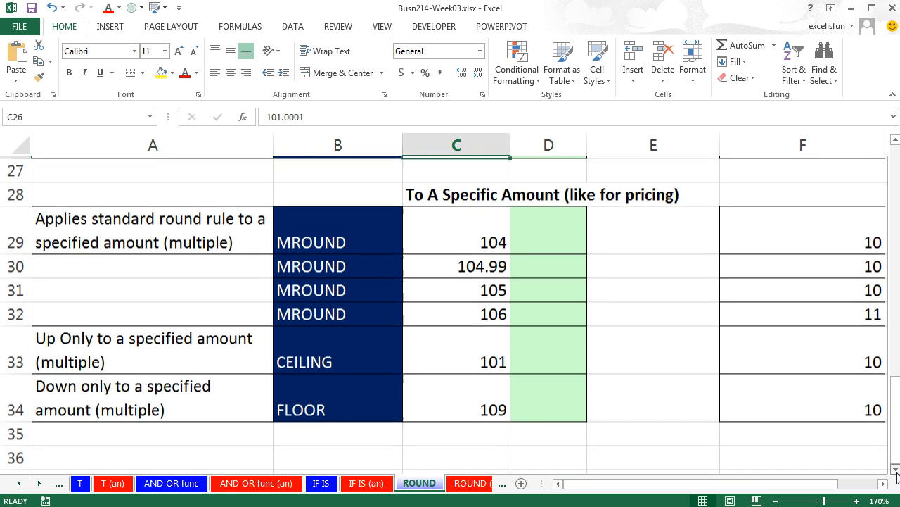
click(896, 470)
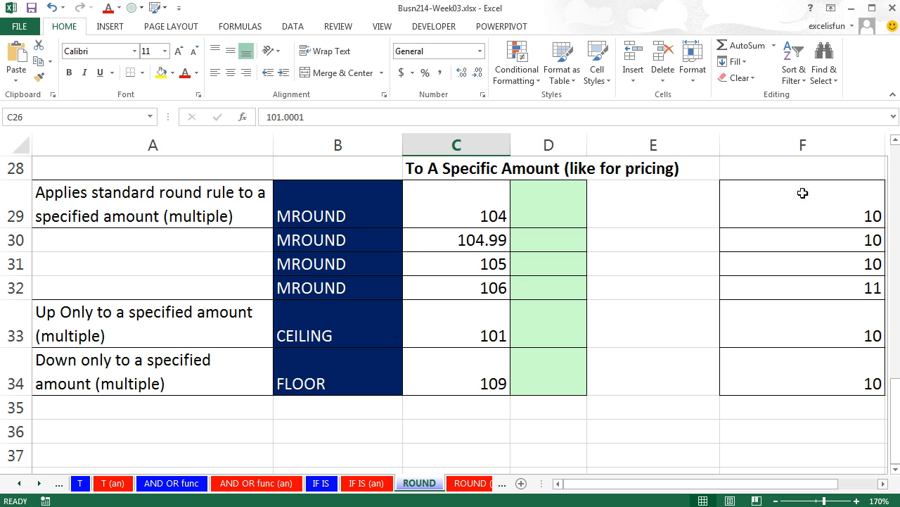
drag(486, 211, 486, 264)
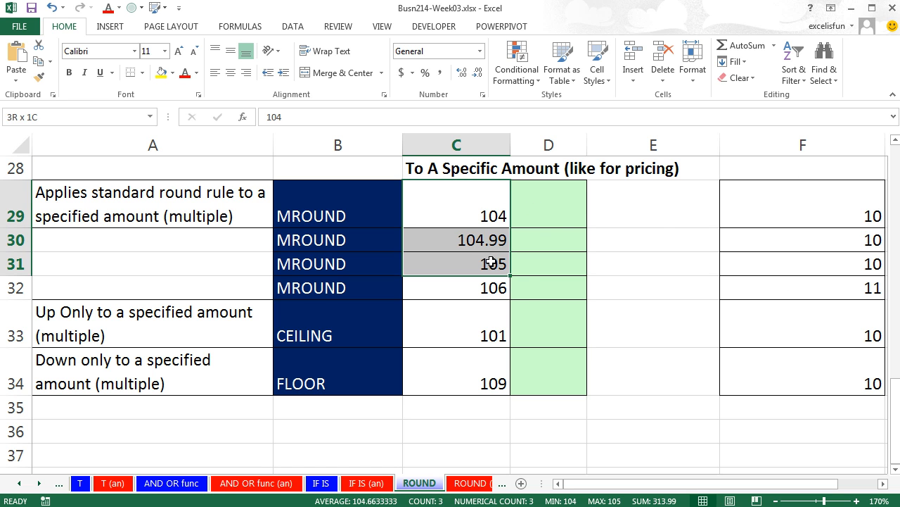
click(565, 221)
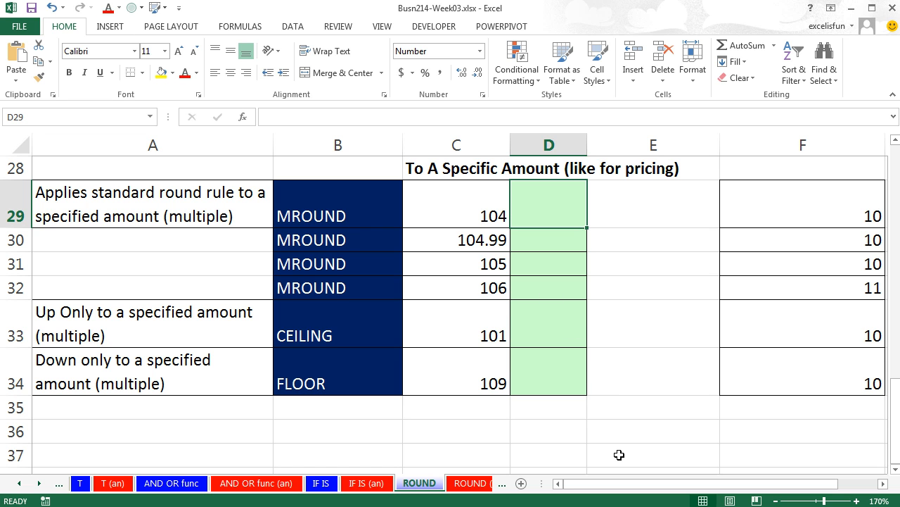
text(=m)
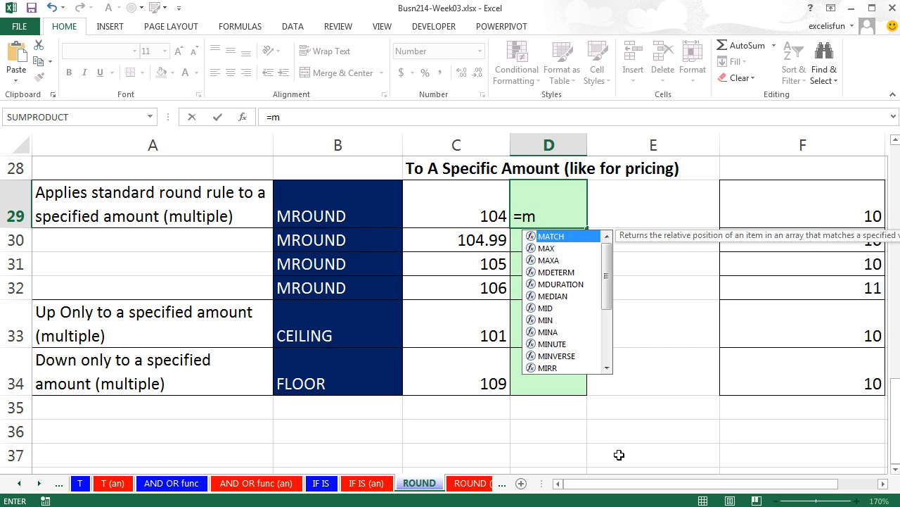
text(r)
key(Tab)
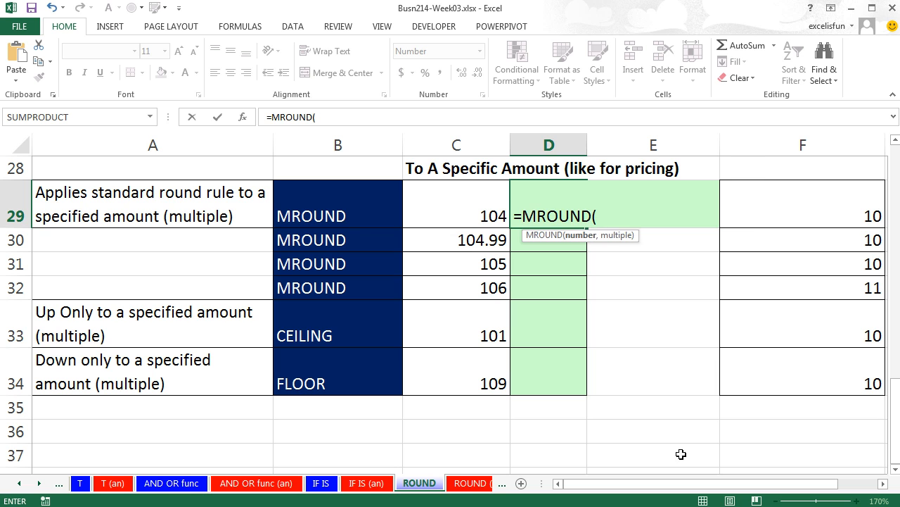
click(478, 204)
text(,)
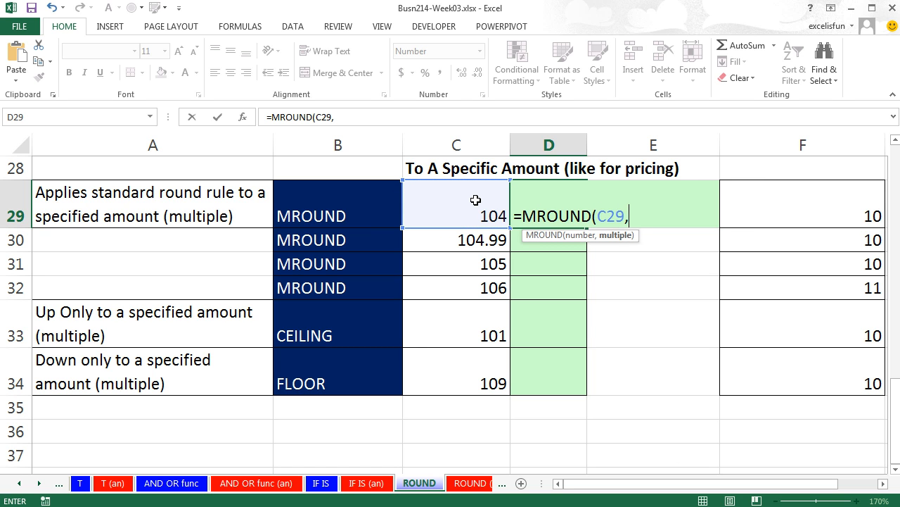
text(10)
text())
key(ctrl+Return)
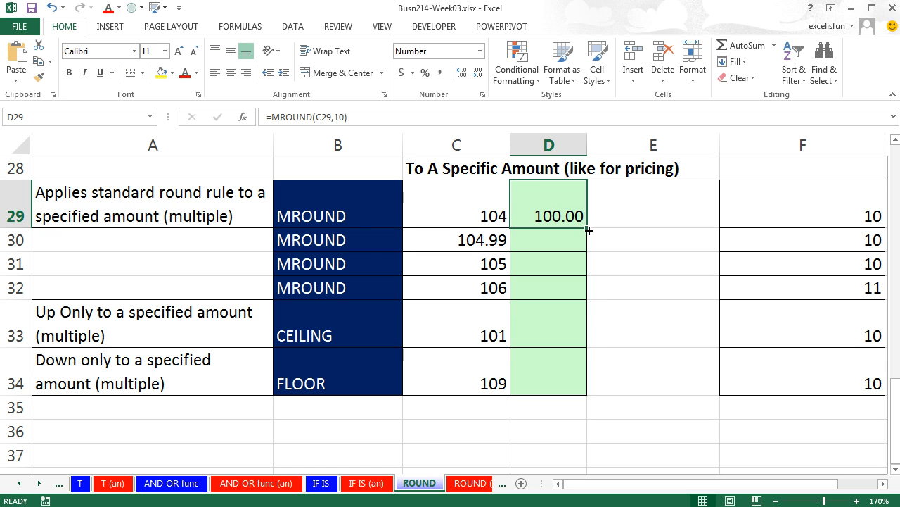
Step: Fill the MROUND formula from D29 down to D31 and restore F32's multiple to 10
drag(589, 230, 583, 278)
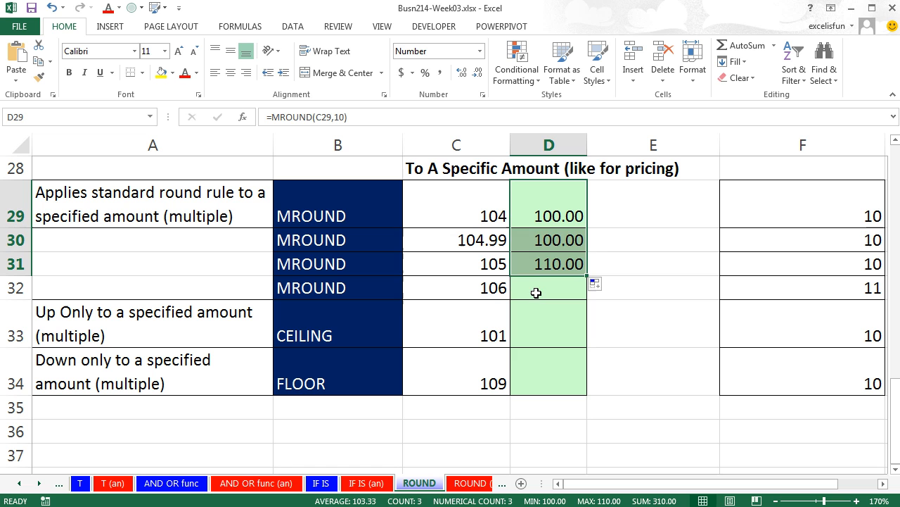
click(567, 265)
click(853, 290)
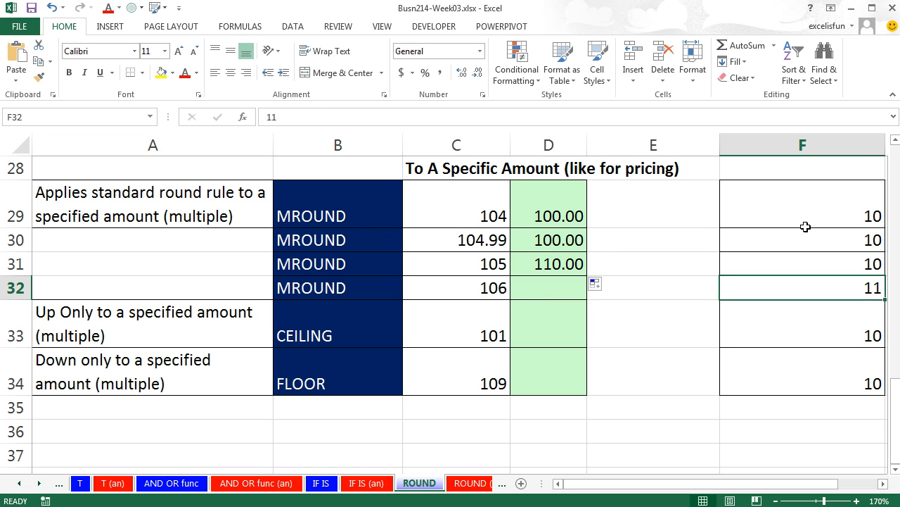
text(10)
key(ctrl+z)
Step: Extend the MROUND formula from D31 into D32, giving 110.00 for the last two rows
click(563, 264)
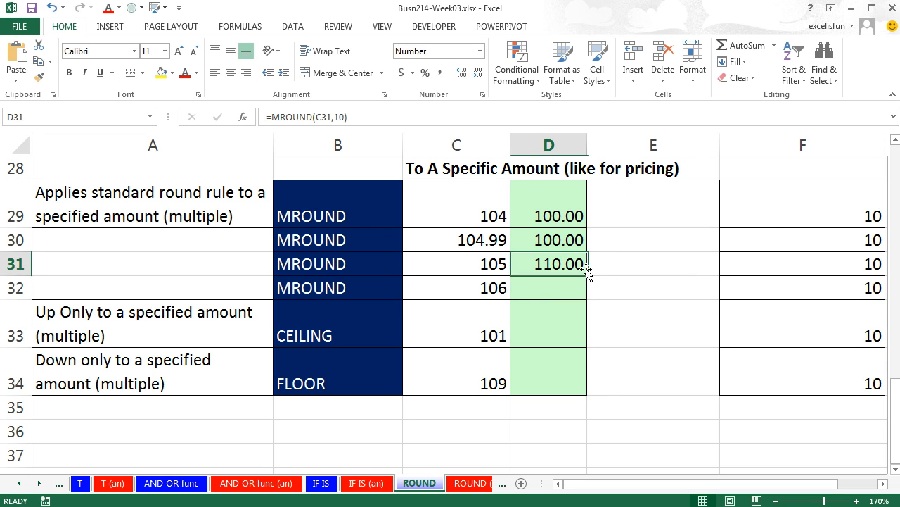
drag(588, 277, 588, 295)
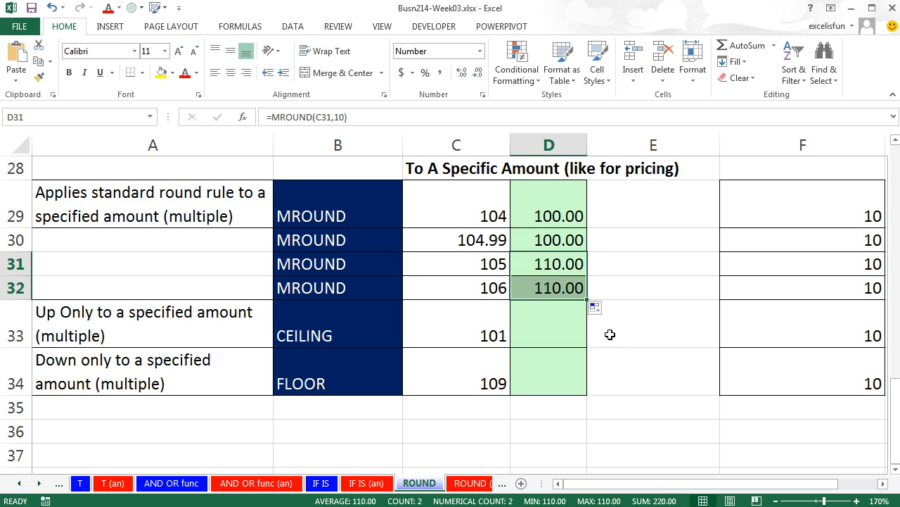
click(549, 335)
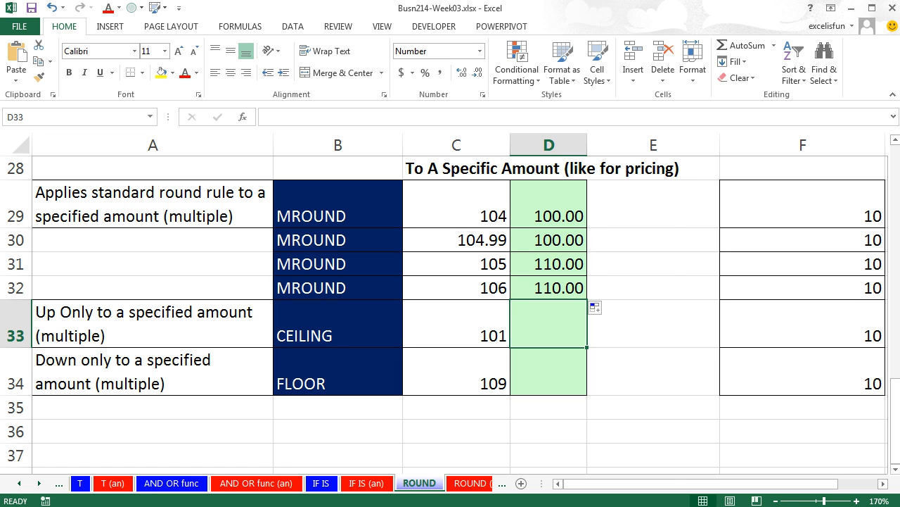
text(=ce)
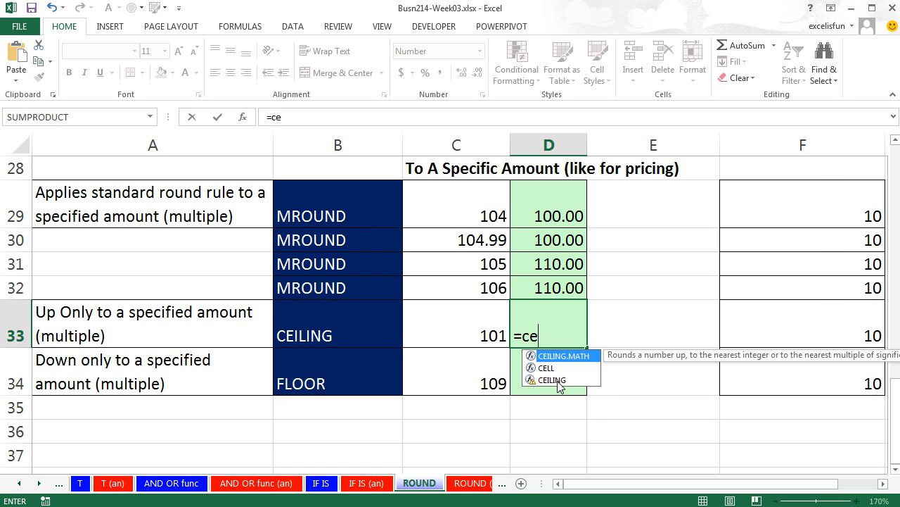
Step: Enter =CEILING(C33,10) in D33 so 101 rounds up to 110.00
double_click(552, 380)
click(492, 332)
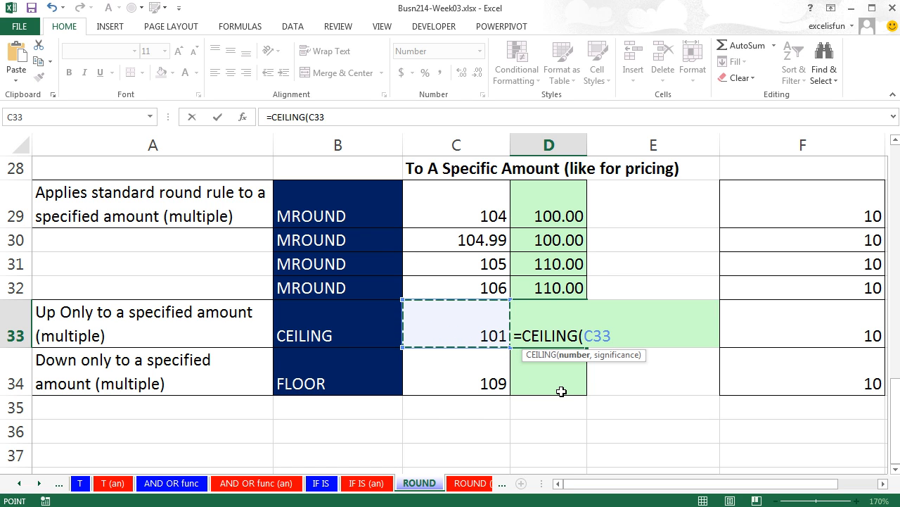
text(,)
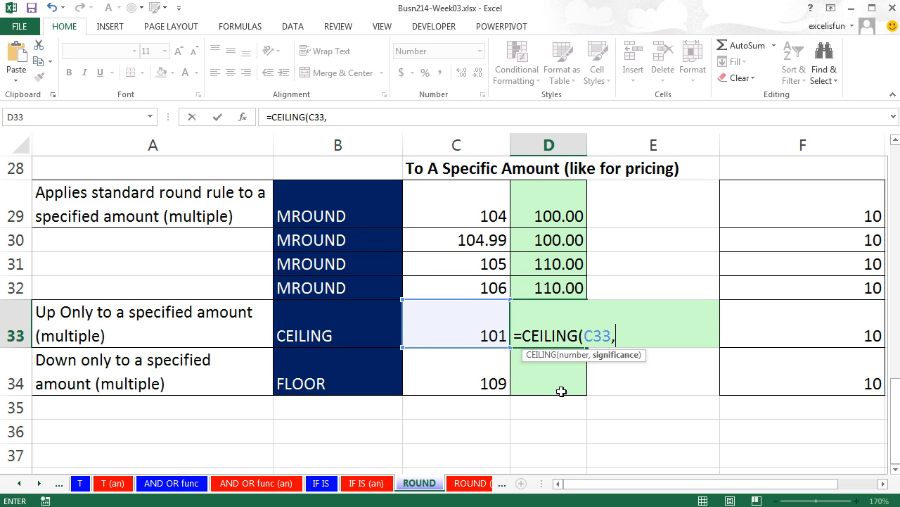
text(10)
text())
key(ctrl+Return)
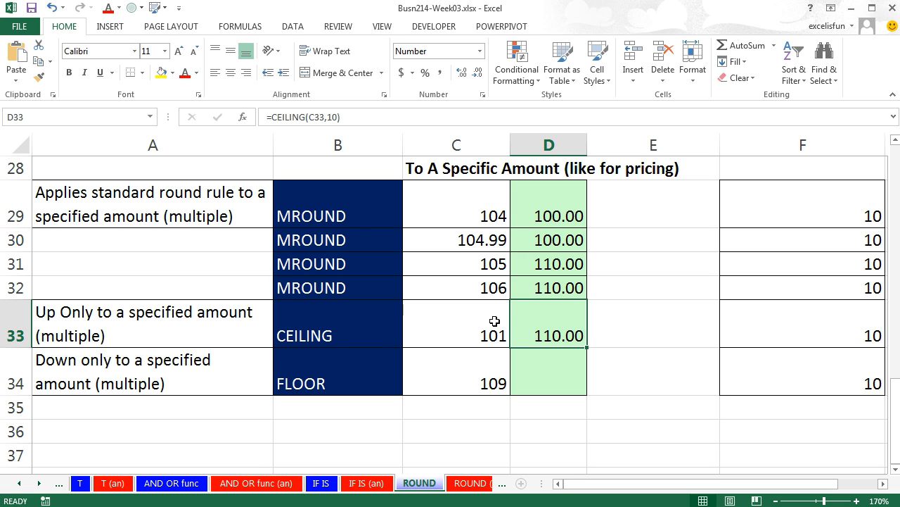
Step: Change C33 to 109.9999 and then to 110.01 so CEILING returns 120.00
double_click(495, 335)
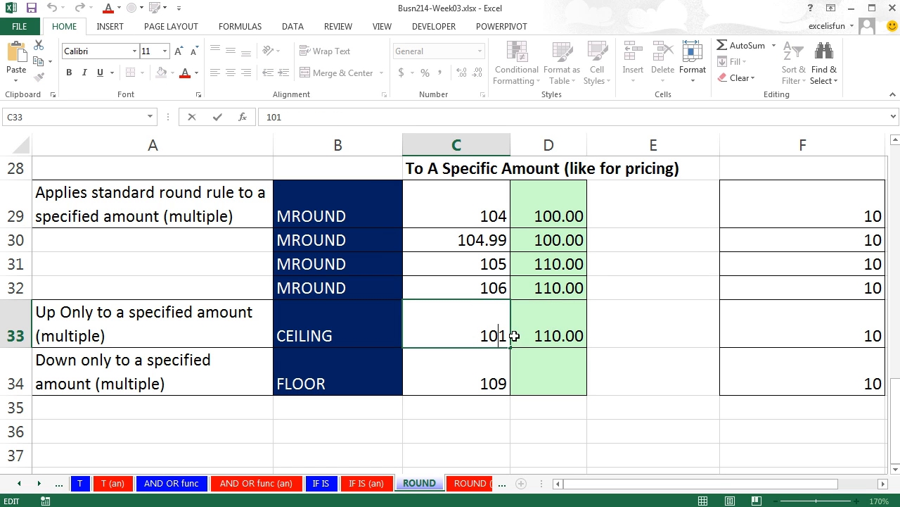
drag(493, 335, 505, 335)
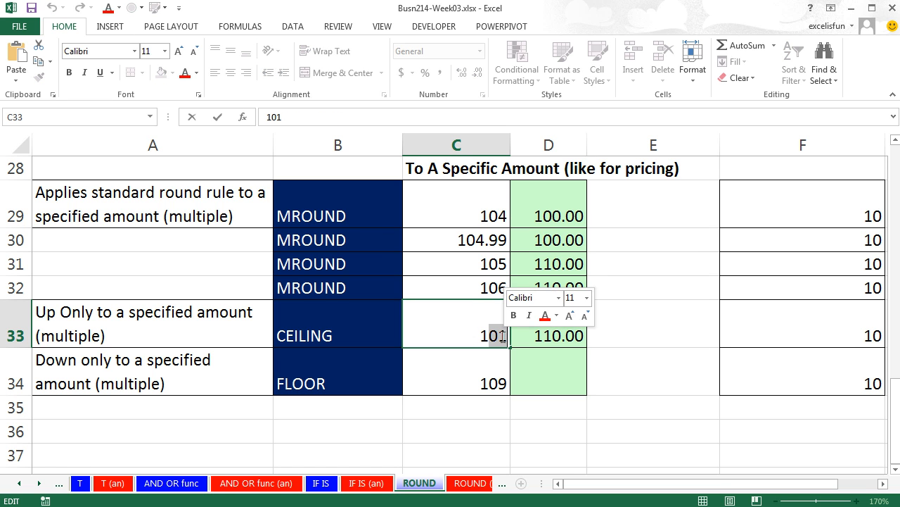
text(9.9999)
key(ctrl+Return)
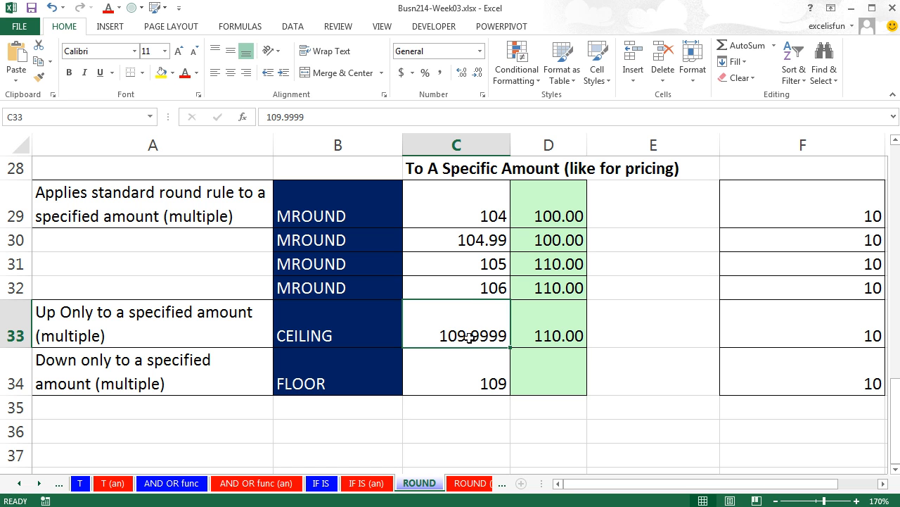
double_click(464, 336)
drag(454, 336, 508, 335)
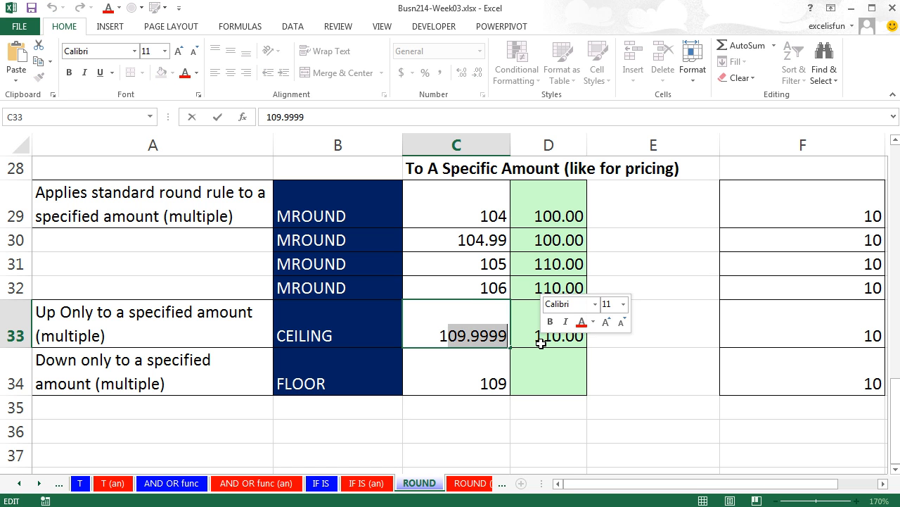
text(110.)
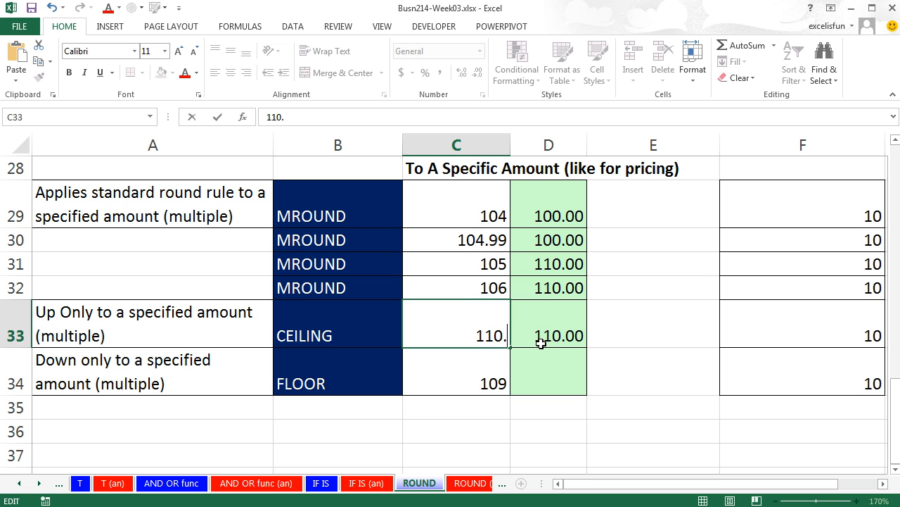
text(01)
key(ctrl+Return)
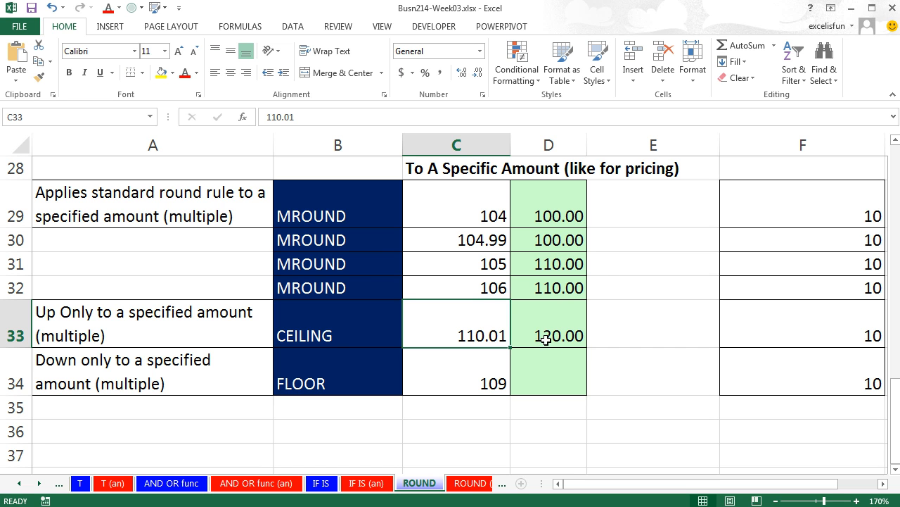
Step: Enter =FLOOR(C34,10) in D34 so 109 rounds down to 100.00
click(532, 373)
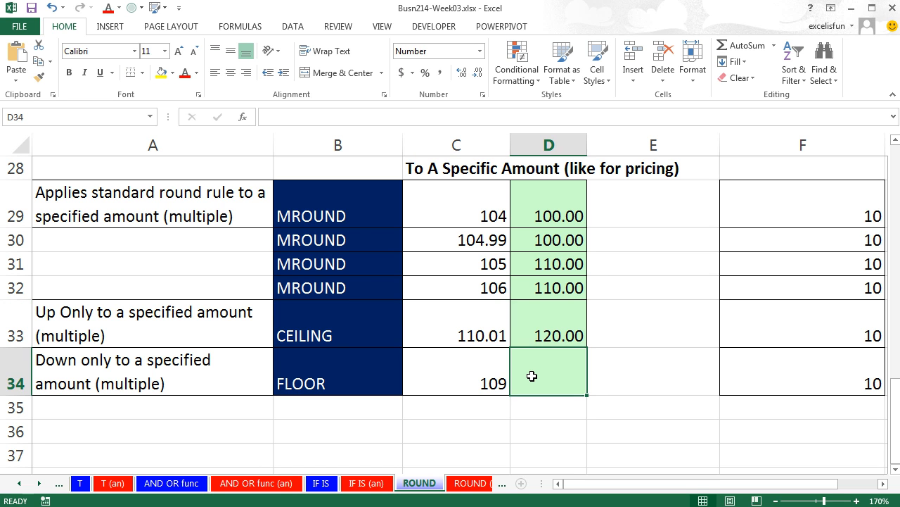
text(=flo)
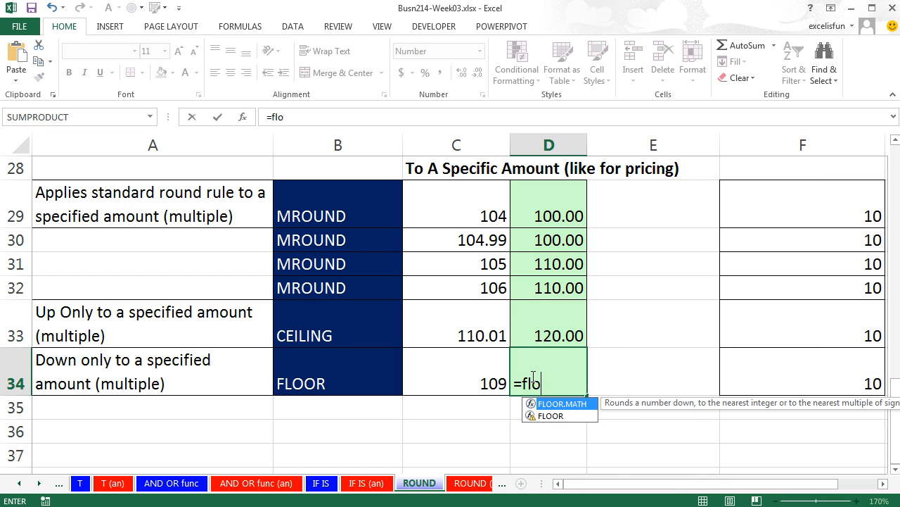
text(()
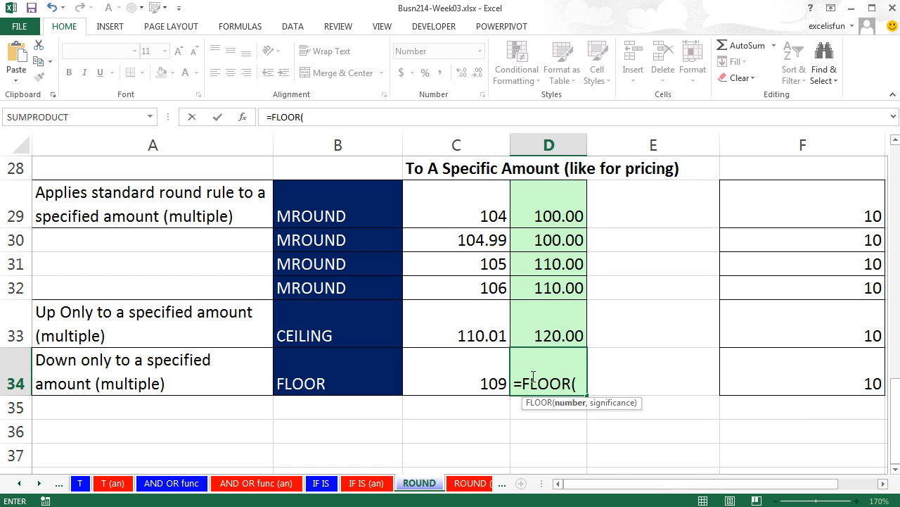
key(Left)
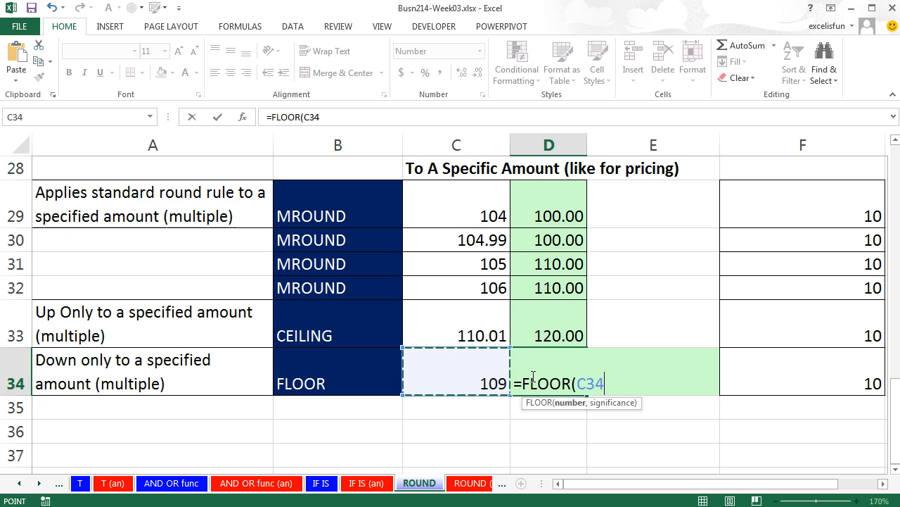
text(,10)
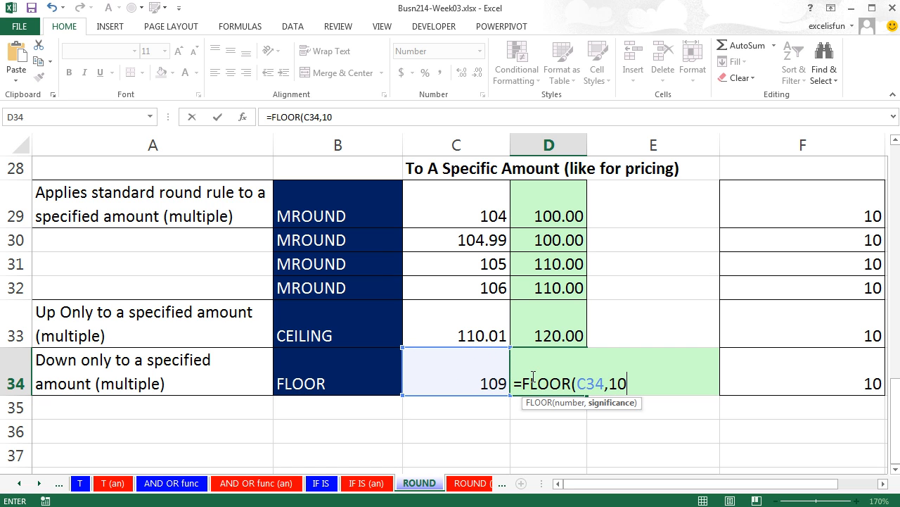
key(ctrl+Return)
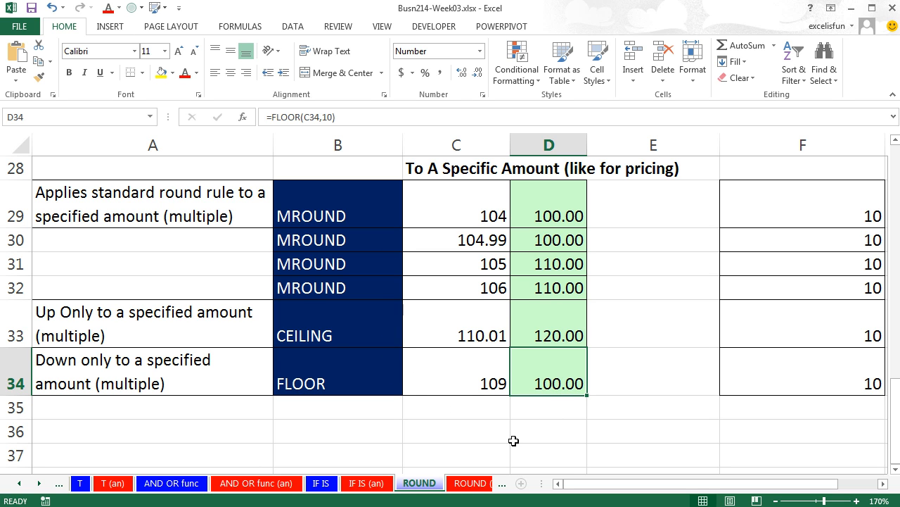
scroll(695, 410, up, 3)
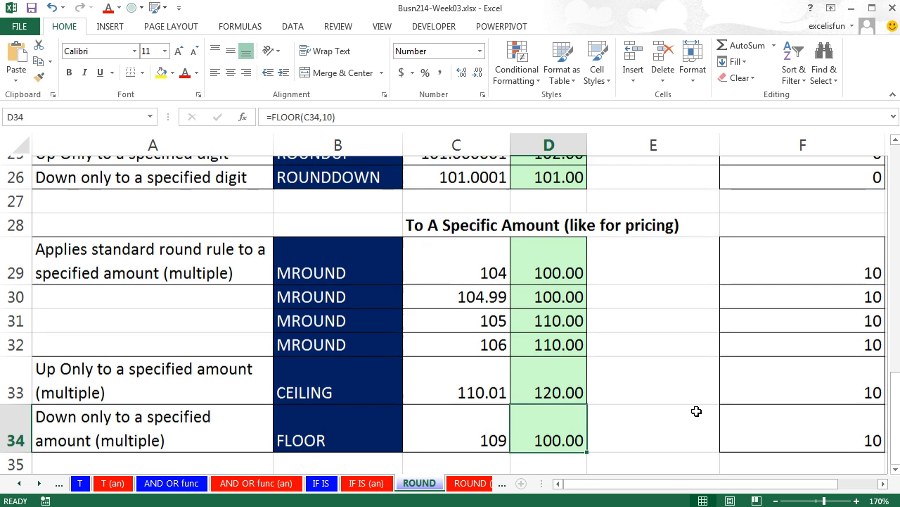
scroll(695, 410, up, 3)
scroll(695, 410, up, 3)
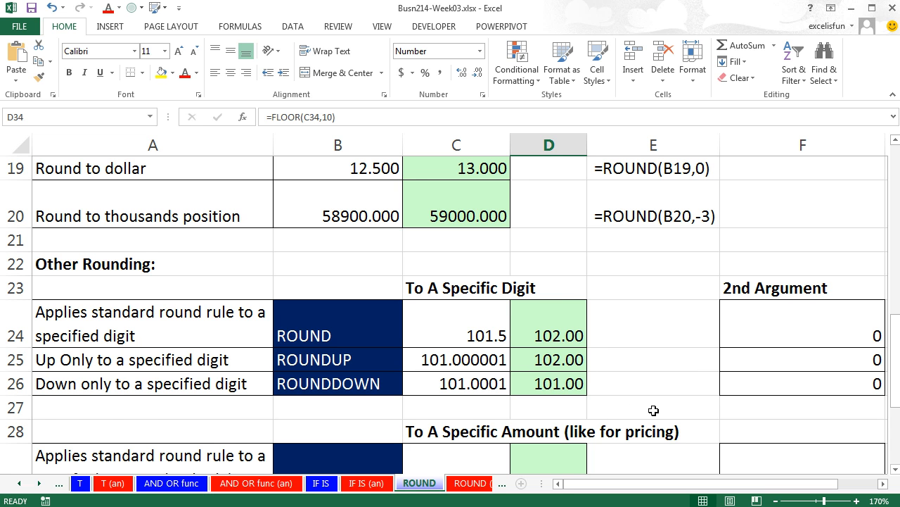
scroll(653, 410, up, 3)
scroll(654, 410, up, 3)
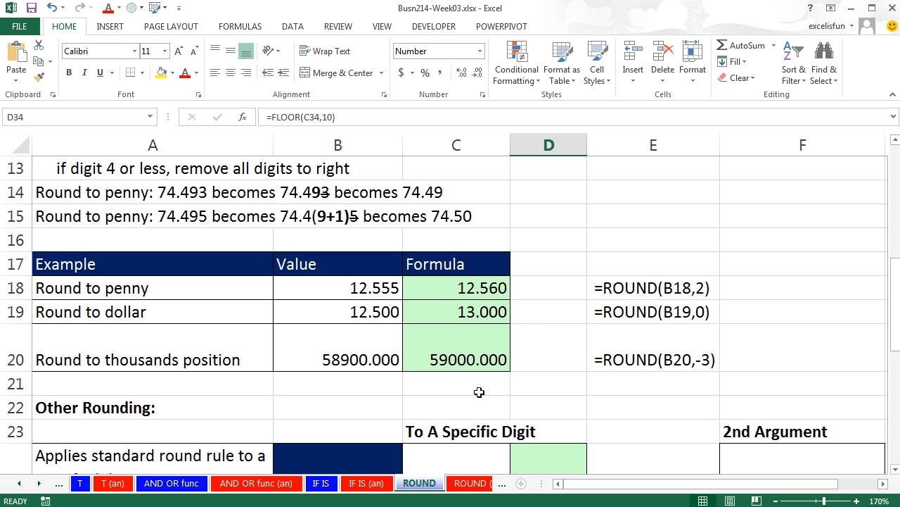
scroll(568, 389, up, 4)
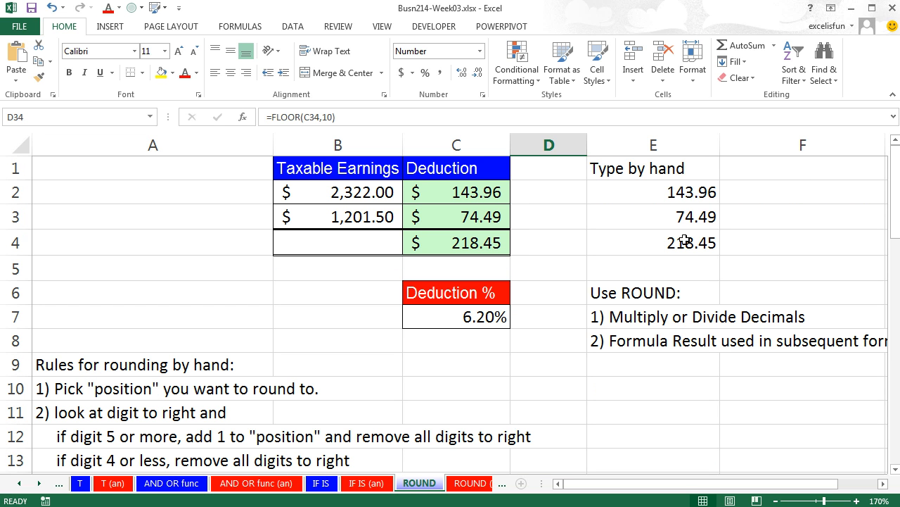